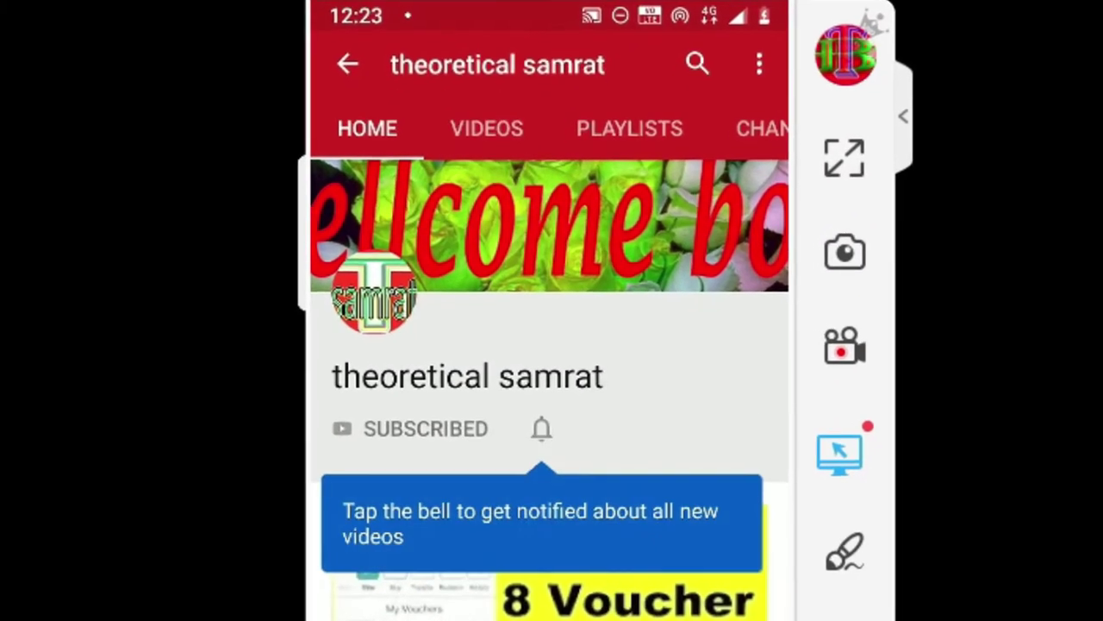
Turn on notifications for new videos of the subscribed YouTube channel.
click(539, 435)
click(366, 327)
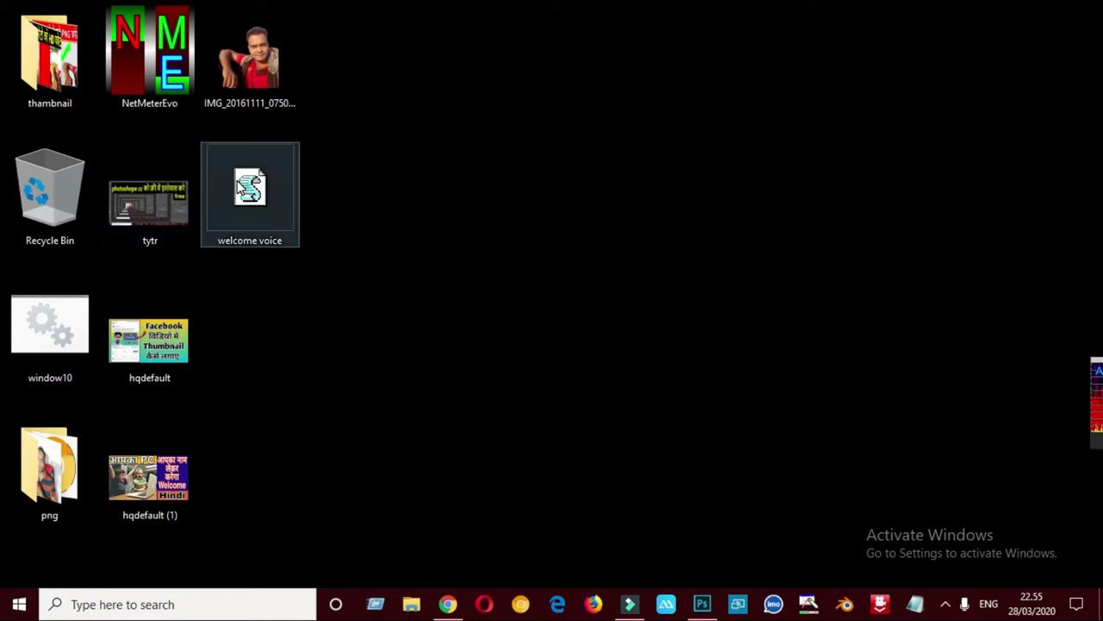
Run the welcome voice script from the desktop to hear its spoken greeting.
right_click(252, 184)
click(284, 194)
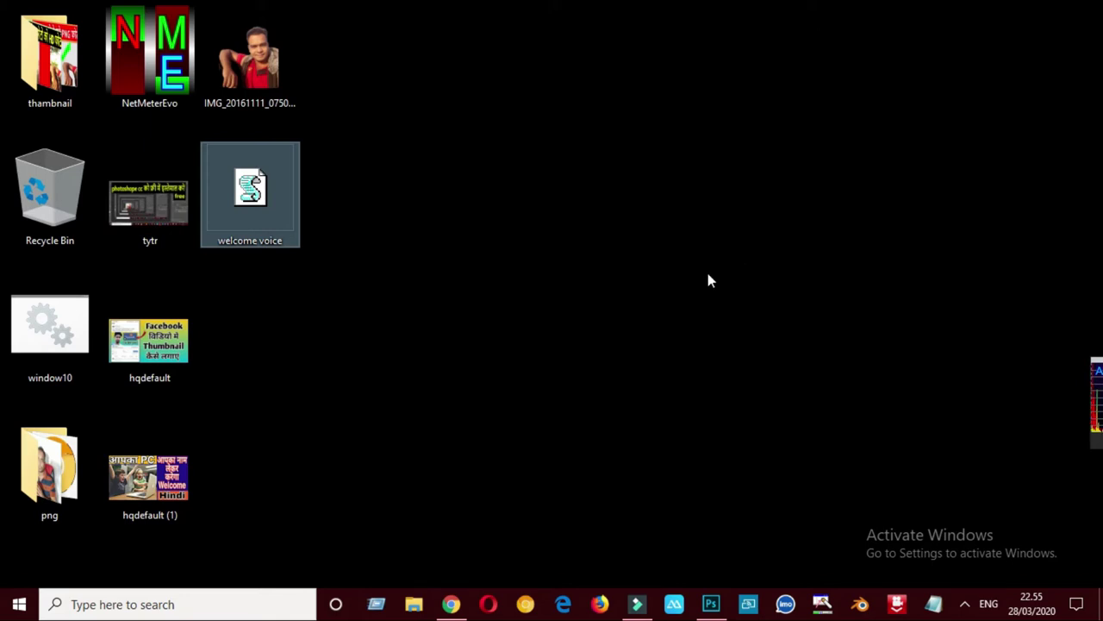
Open an empty Notepad window and load the desktop's welcome voice script into it.
click(234, 604)
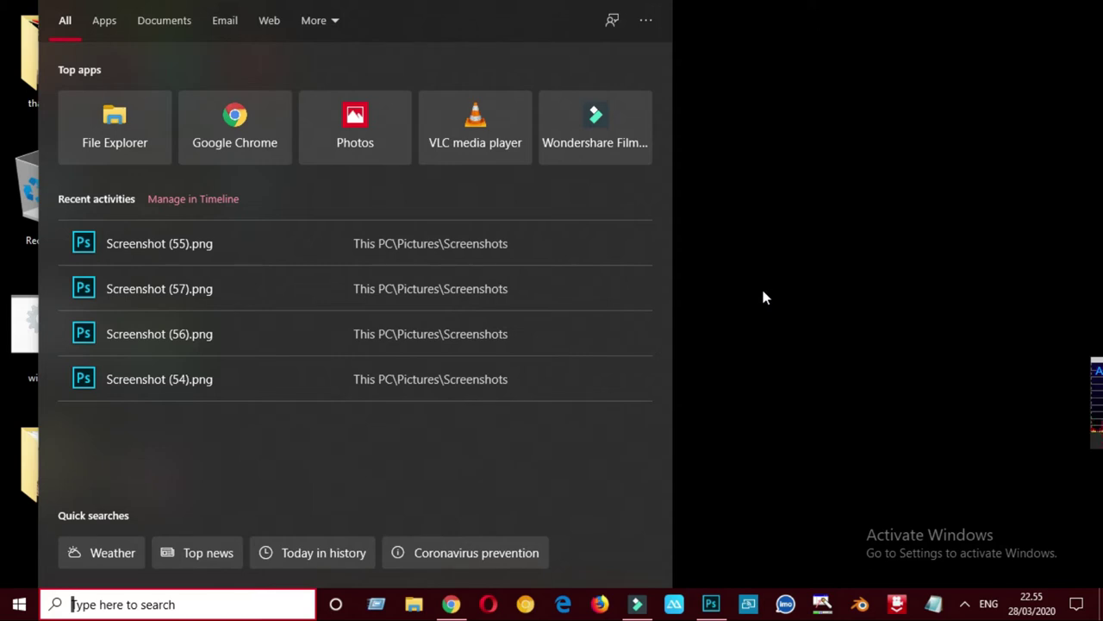
text(ne)
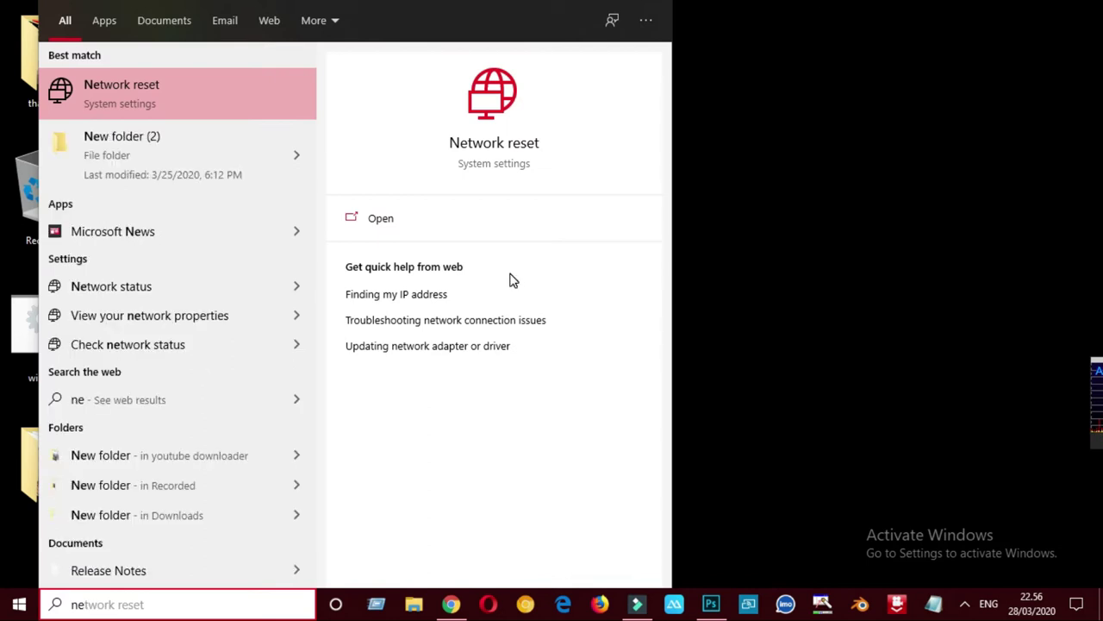
click(940, 605)
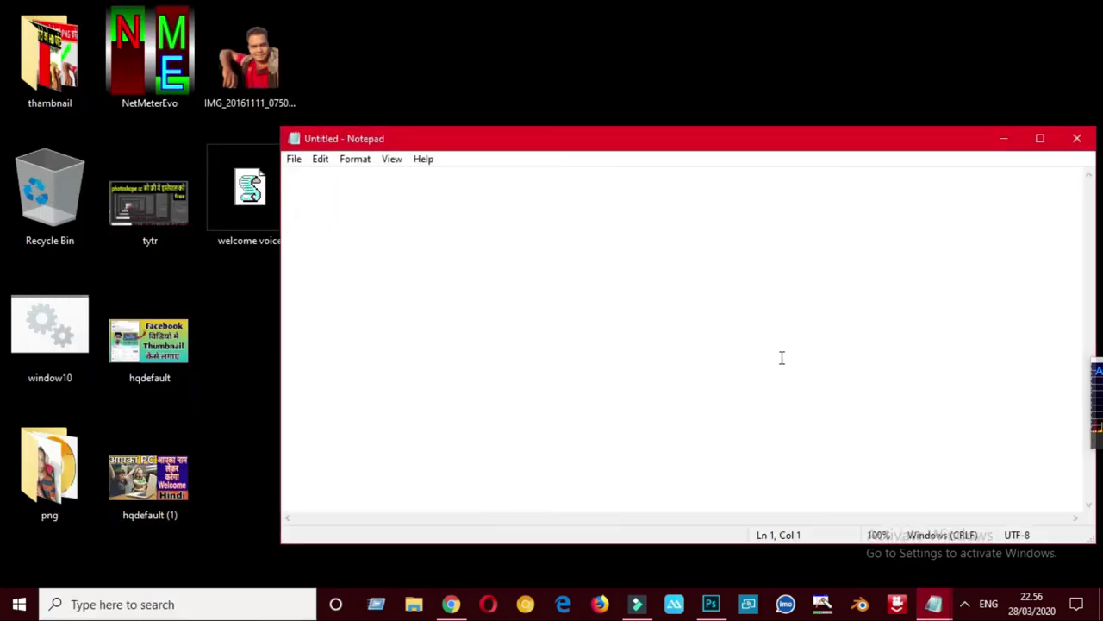
drag(226, 192, 409, 236)
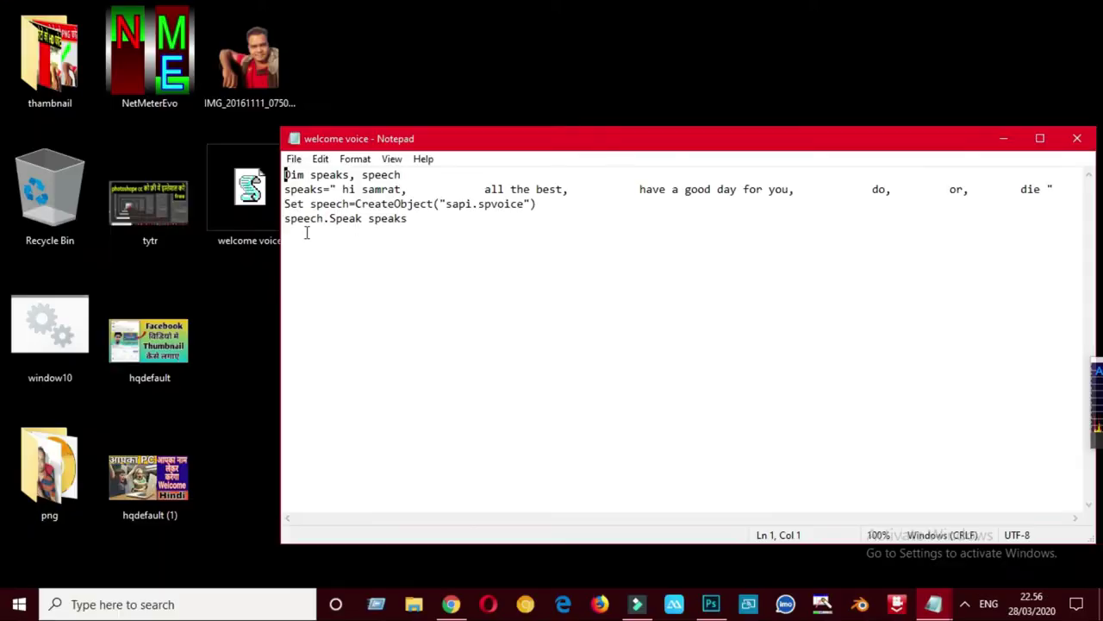
Run the desktop's welcome voice script again while its code stays open in Notepad.
right_click(256, 190)
click(288, 197)
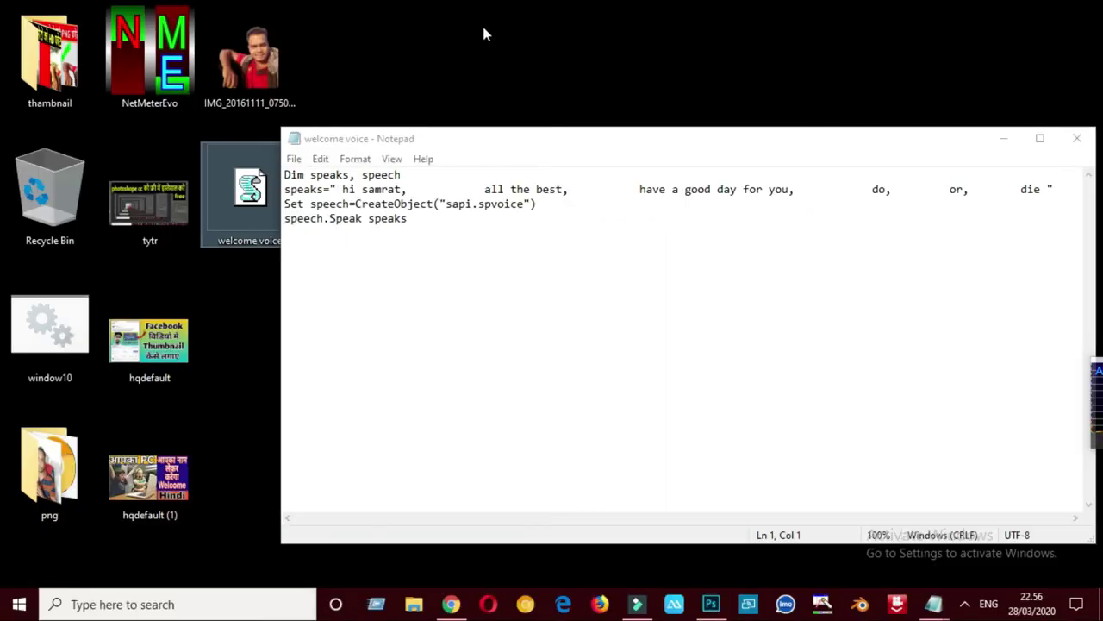
Highlight the quoted greeting in the speaks line, and insert an extra space after "hi".
drag(342, 186, 1045, 189)
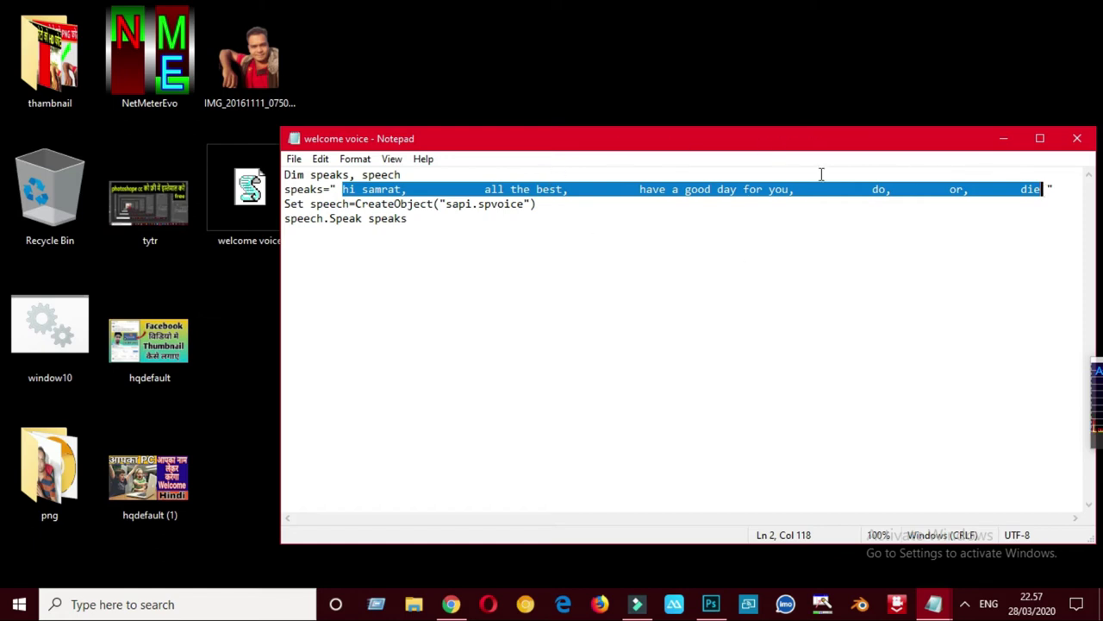
click(648, 295)
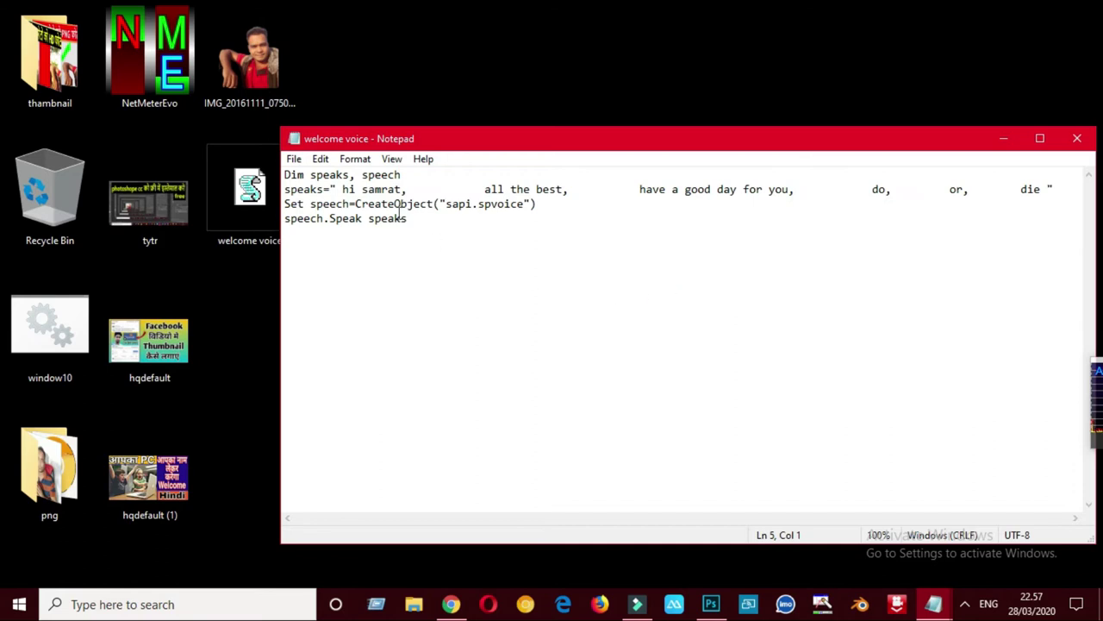
click(362, 189)
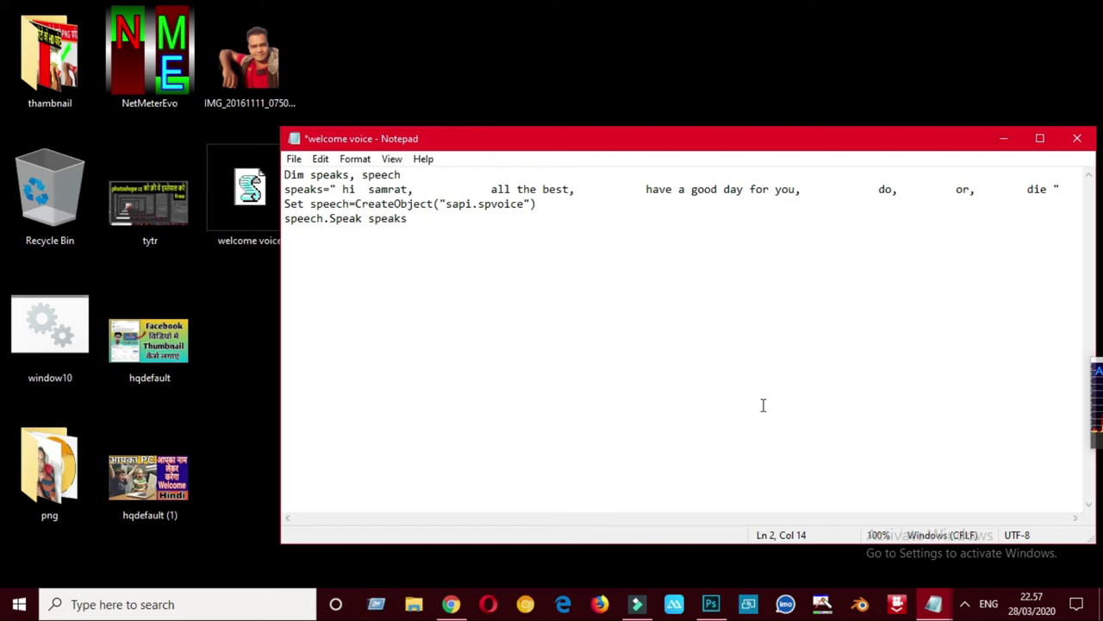
Close the empty Untitled Notepad window behind the script, moving the script's window aside and back.
click(966, 605)
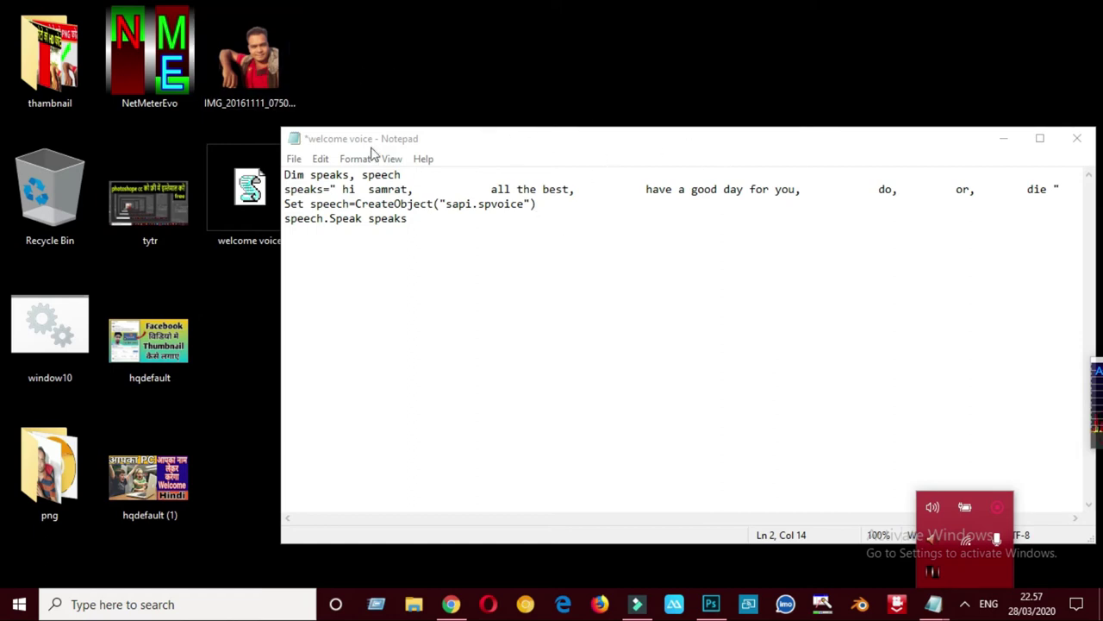
drag(480, 141, 311, 271)
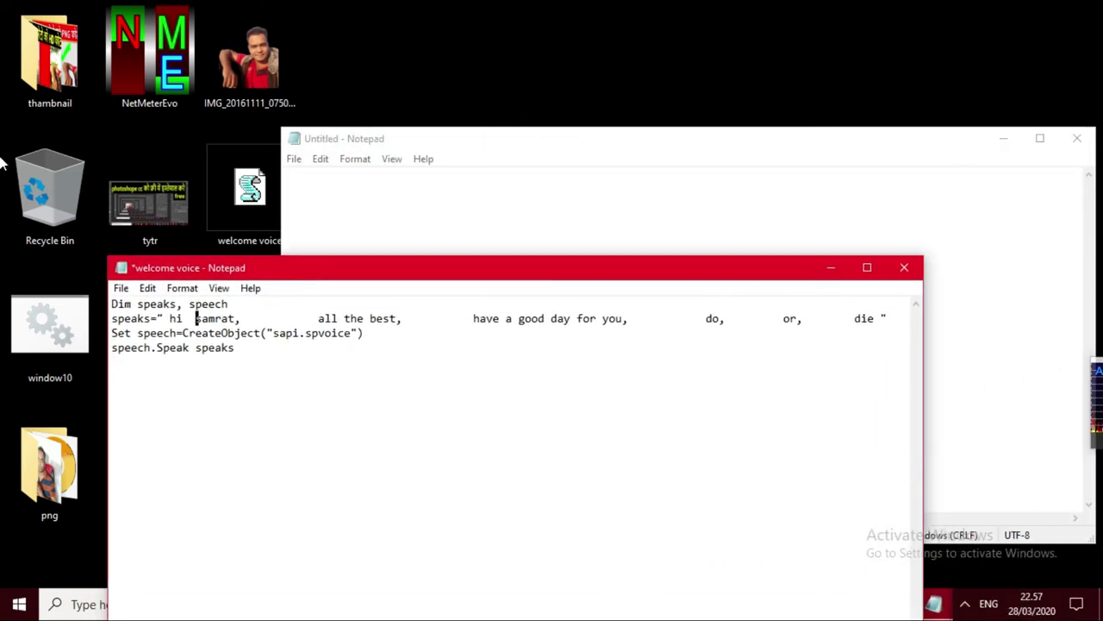
click(1076, 138)
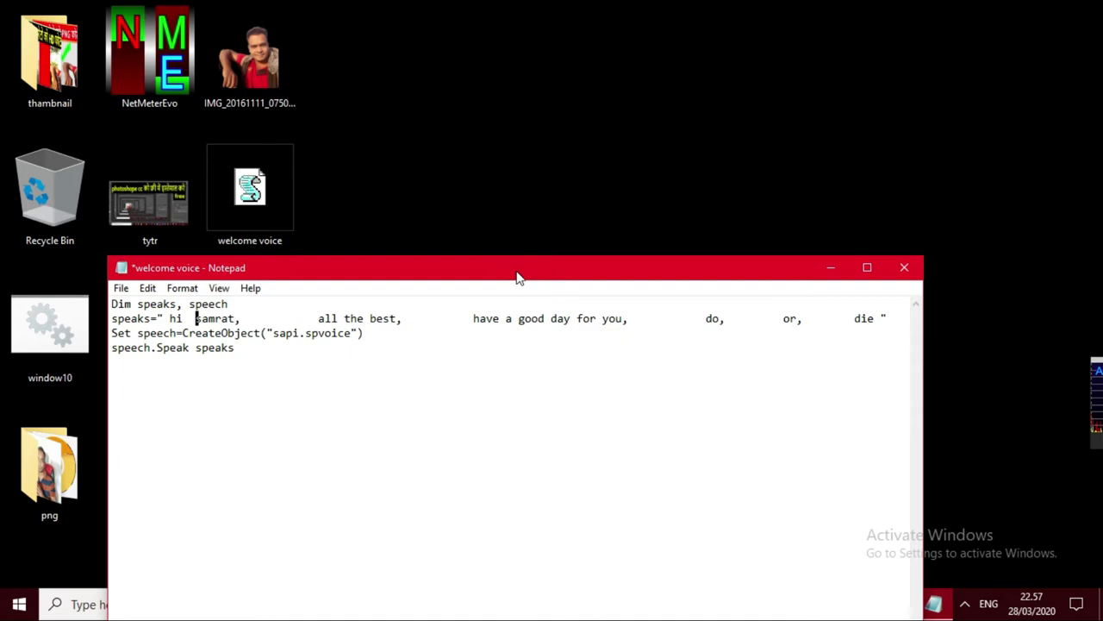
drag(513, 276, 687, 113)
Try to save the script to the Desktop under the file name welcome voice.vbs.
click(294, 129)
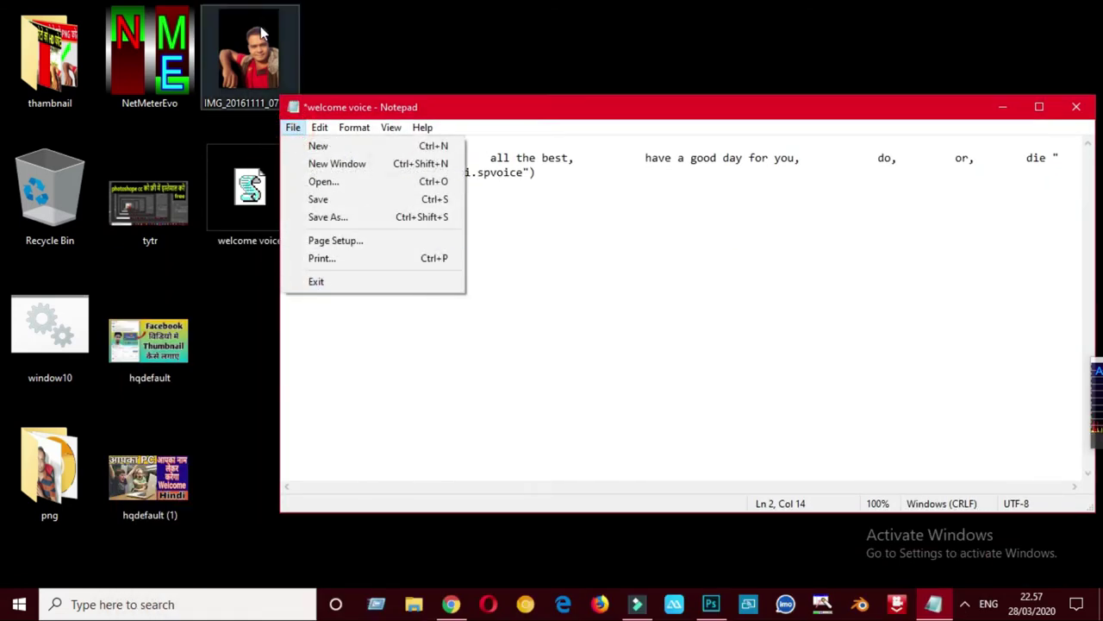
mouse_move(423, 127)
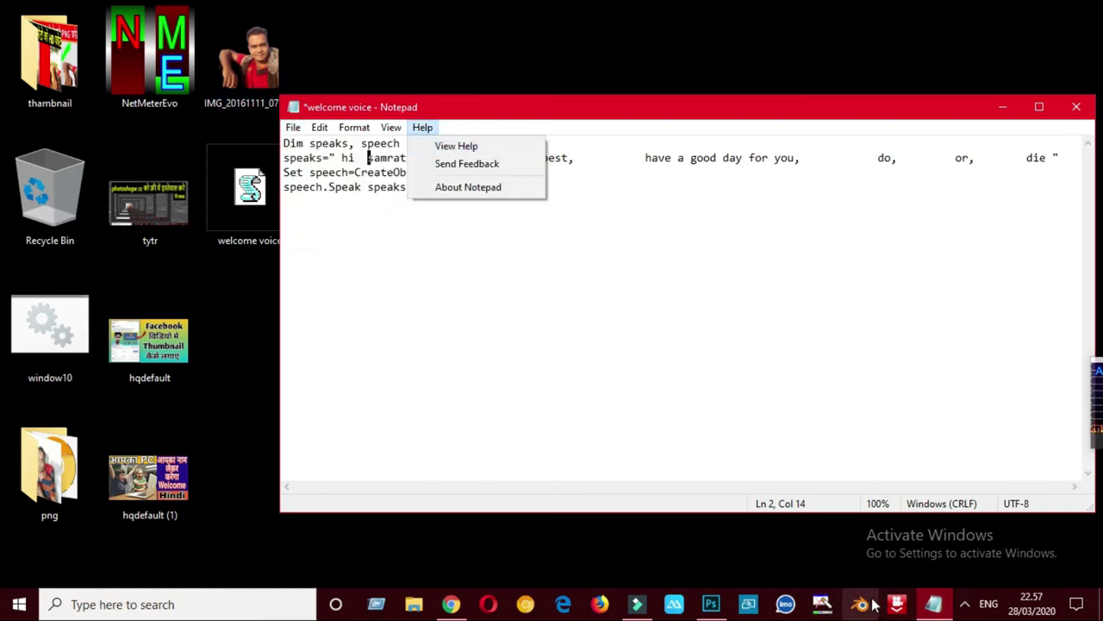
mouse_move(318, 127)
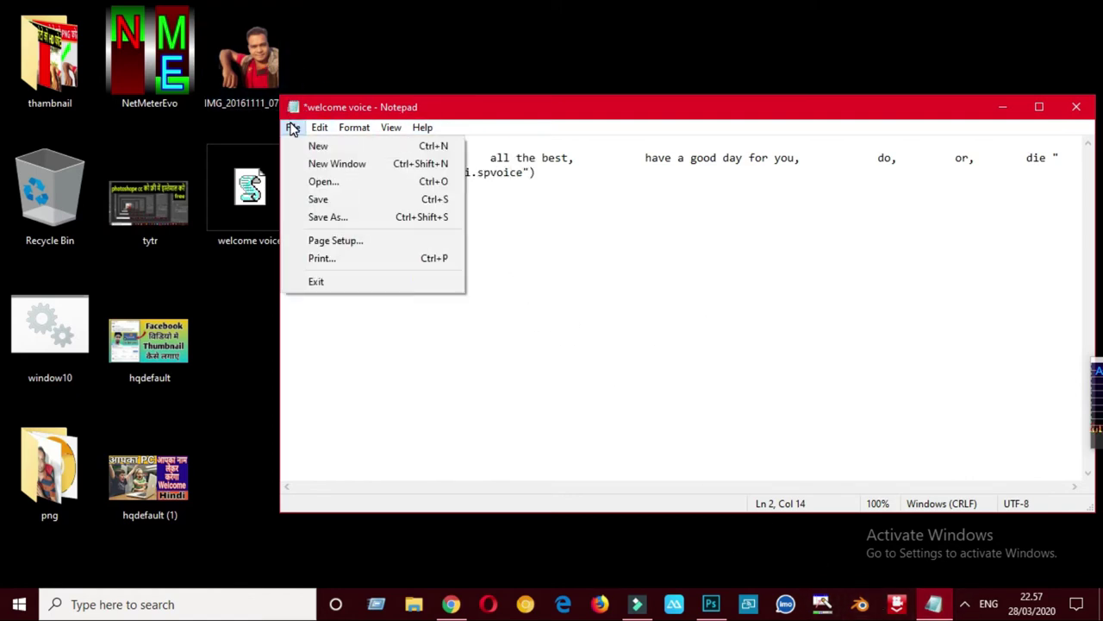
click(335, 219)
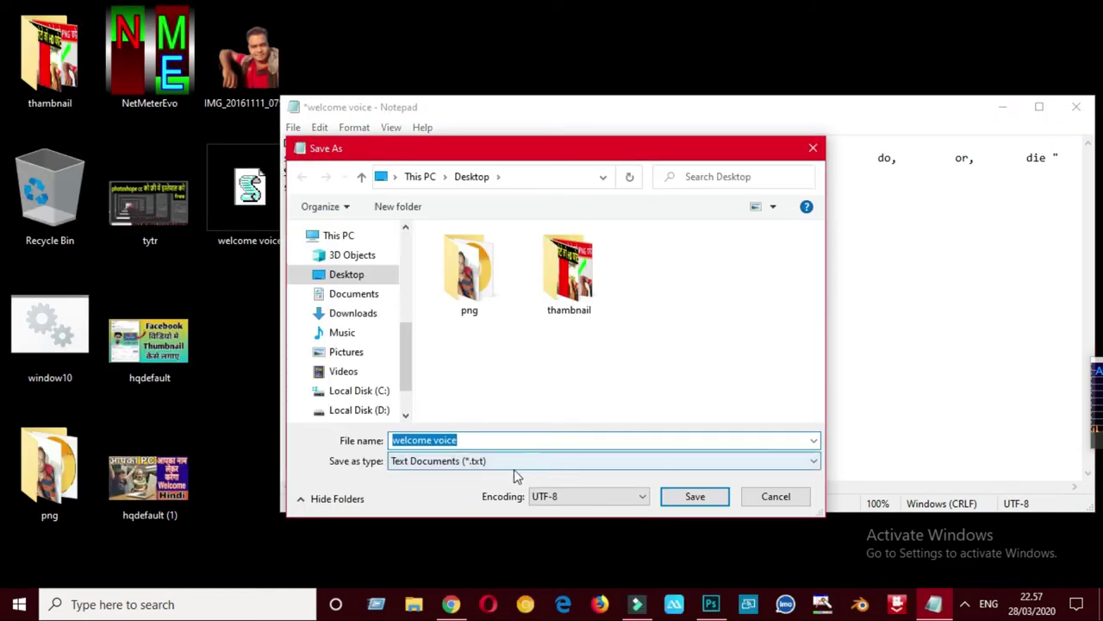
text(well)
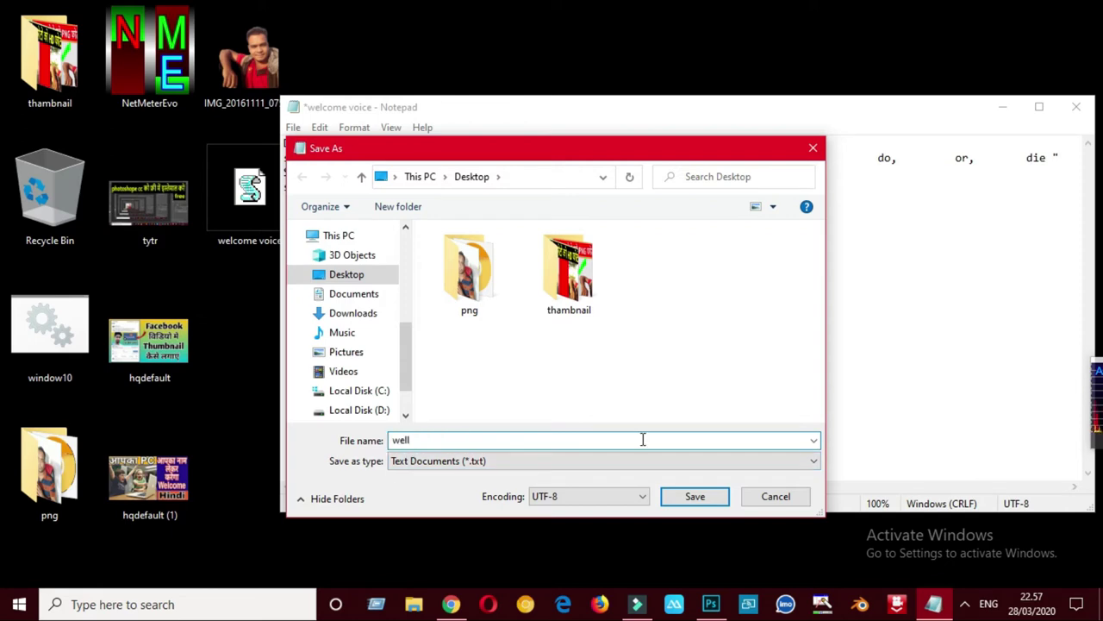
key(BackSpace)
text(come v)
text(oice)
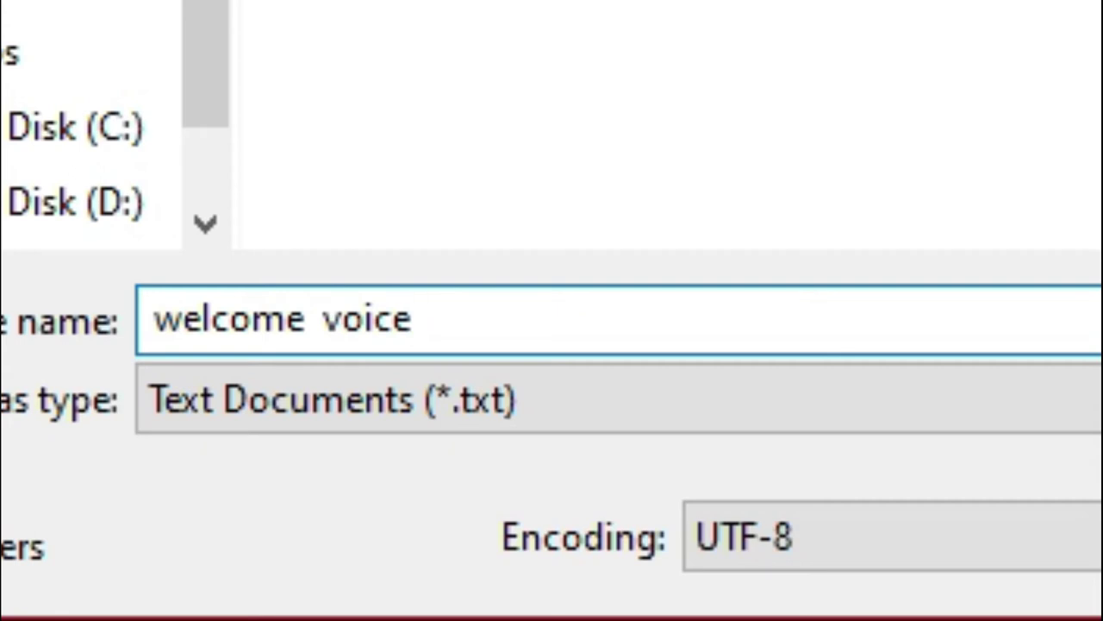
text(.)
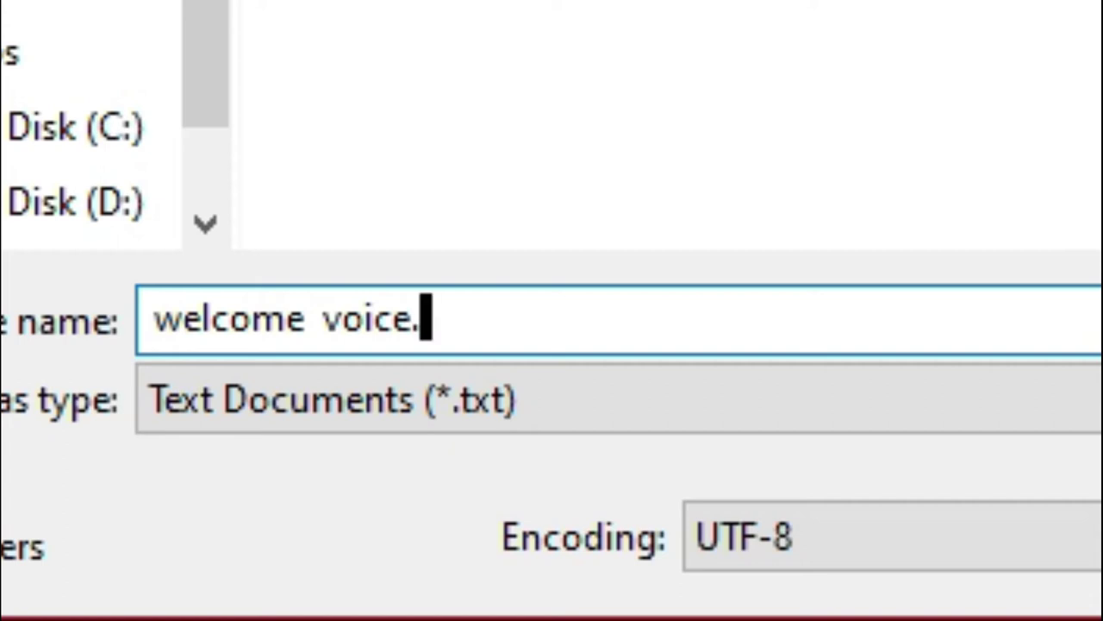
text(vb)
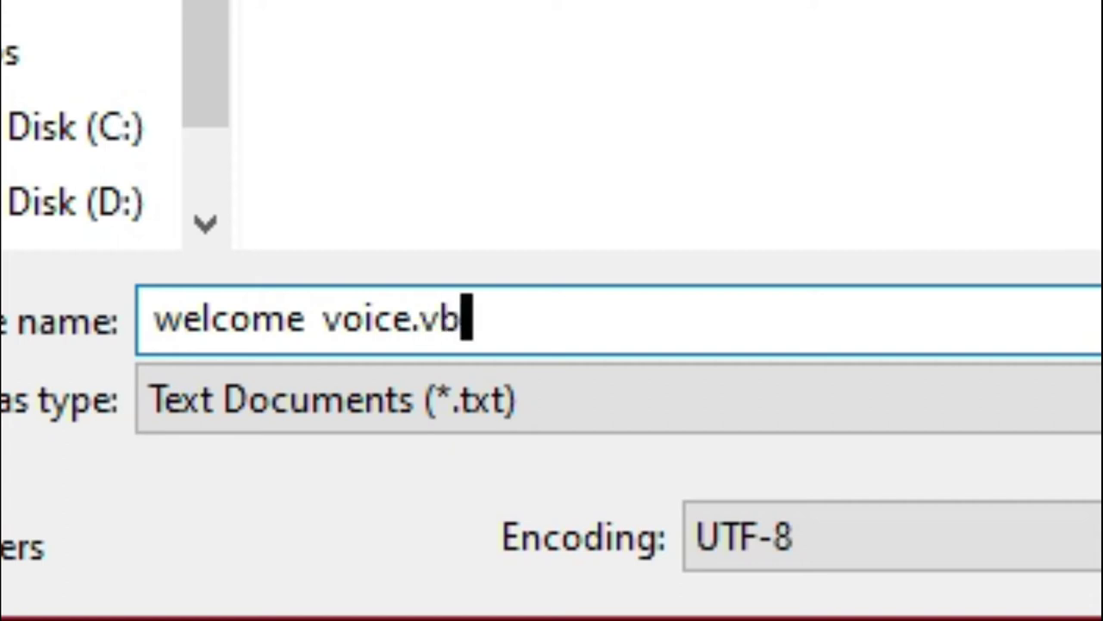
text(s)
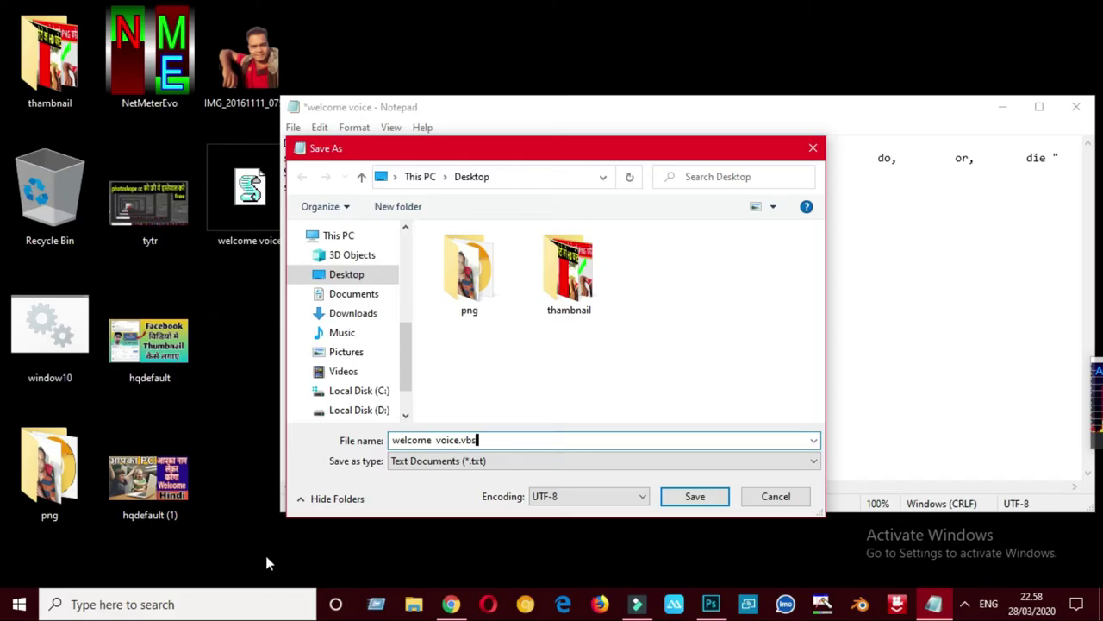
click(758, 497)
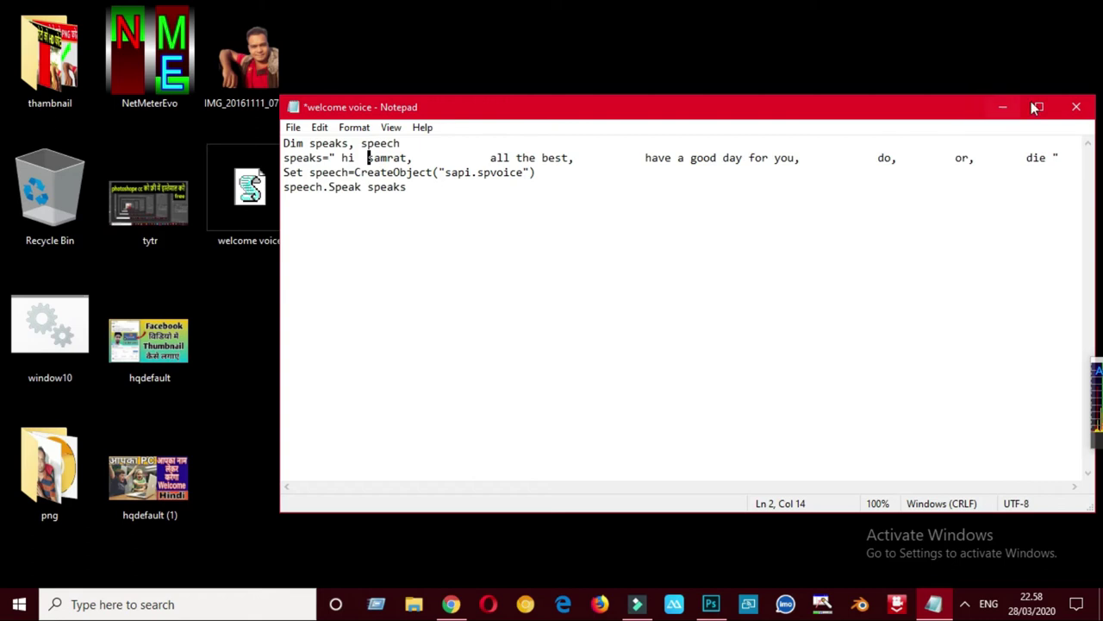
Close the welcome voice script in Notepad with its changes saved, and run it from the desktop.
click(1076, 106)
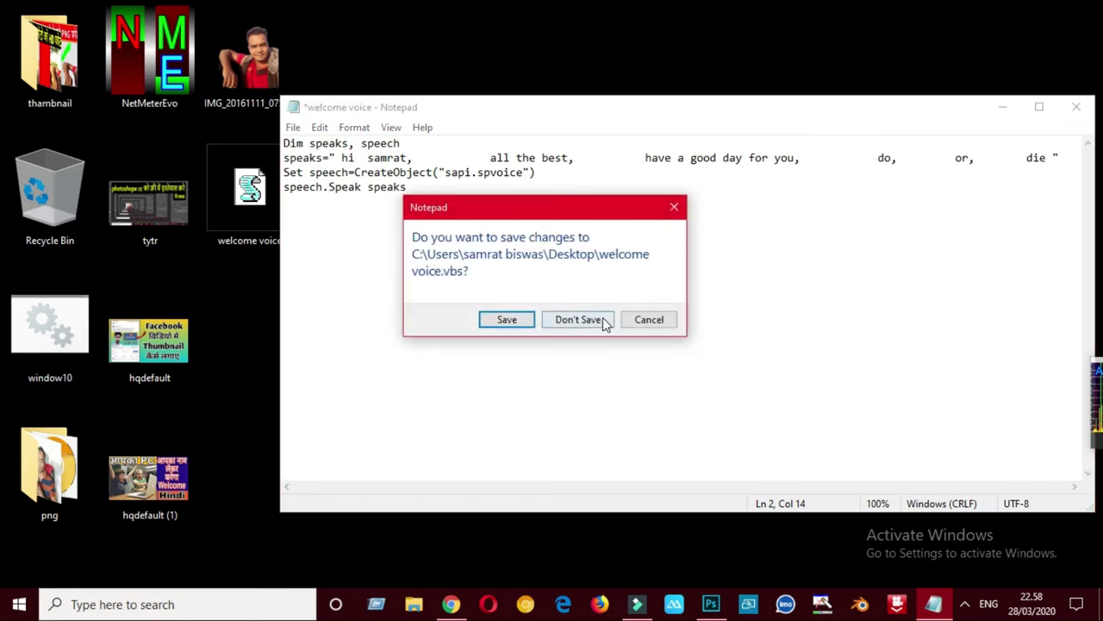
click(533, 321)
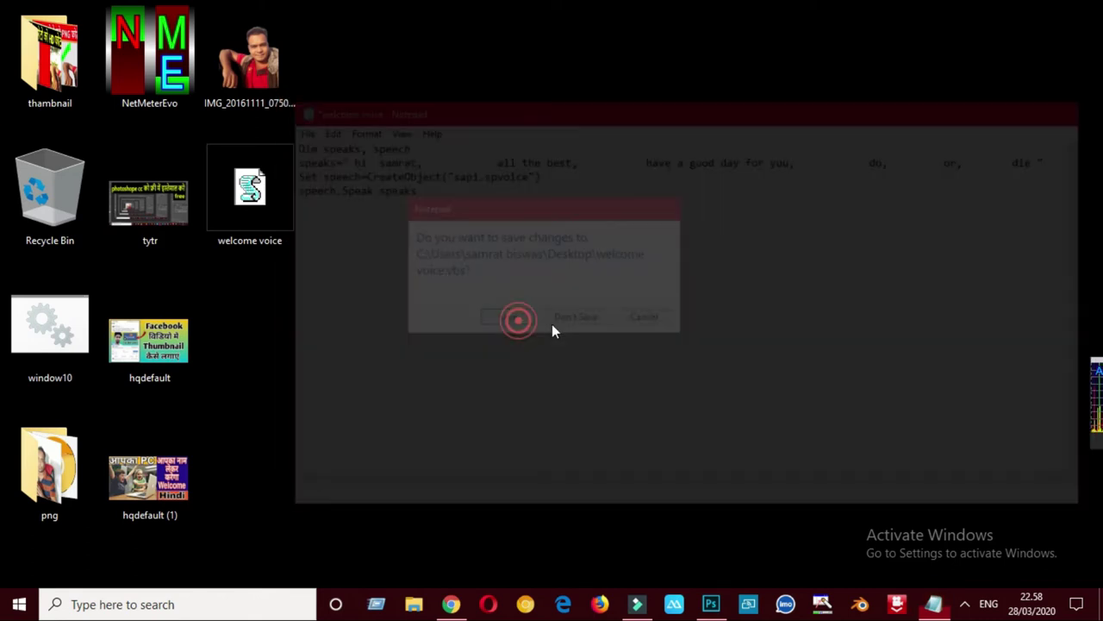
right_click(266, 174)
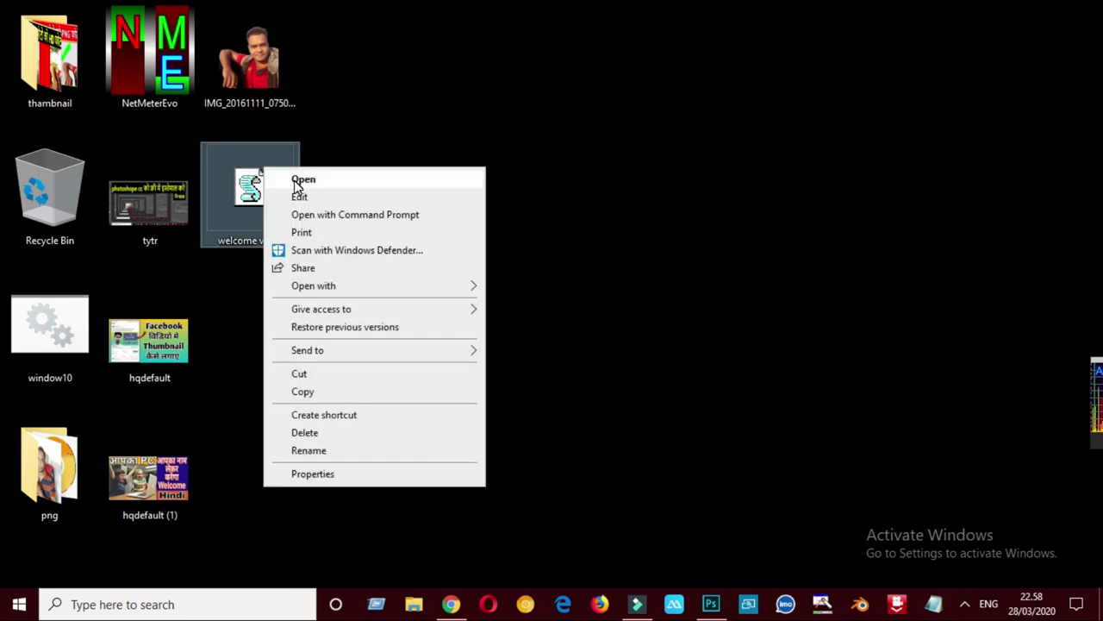
click(297, 180)
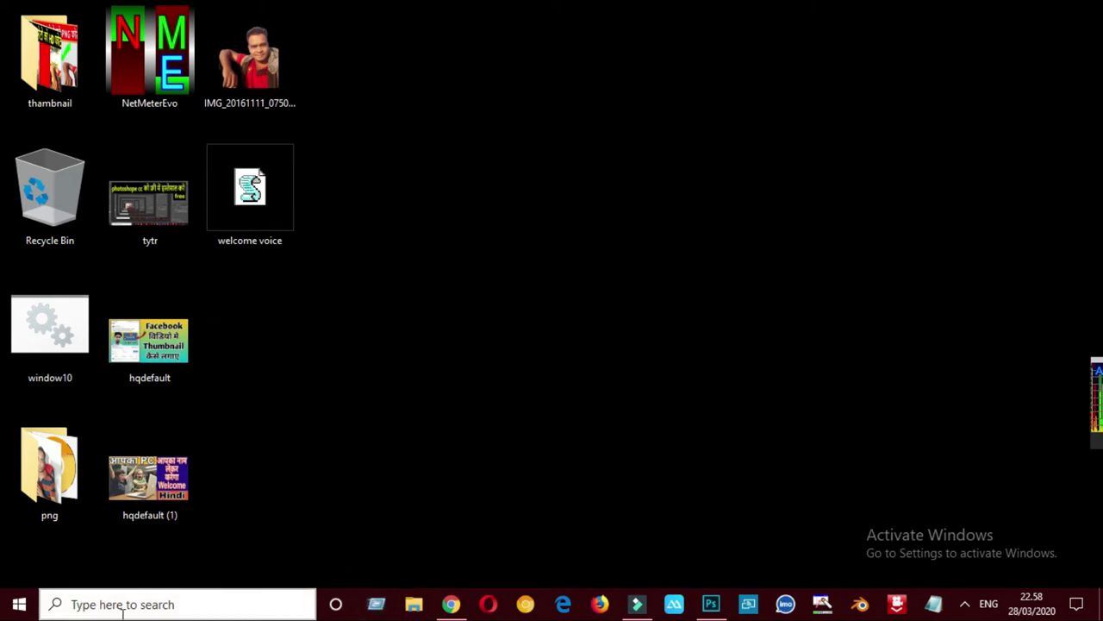
Open the Windows Startup folder by executing shell:startup in the Run dialog.
click(202, 612)
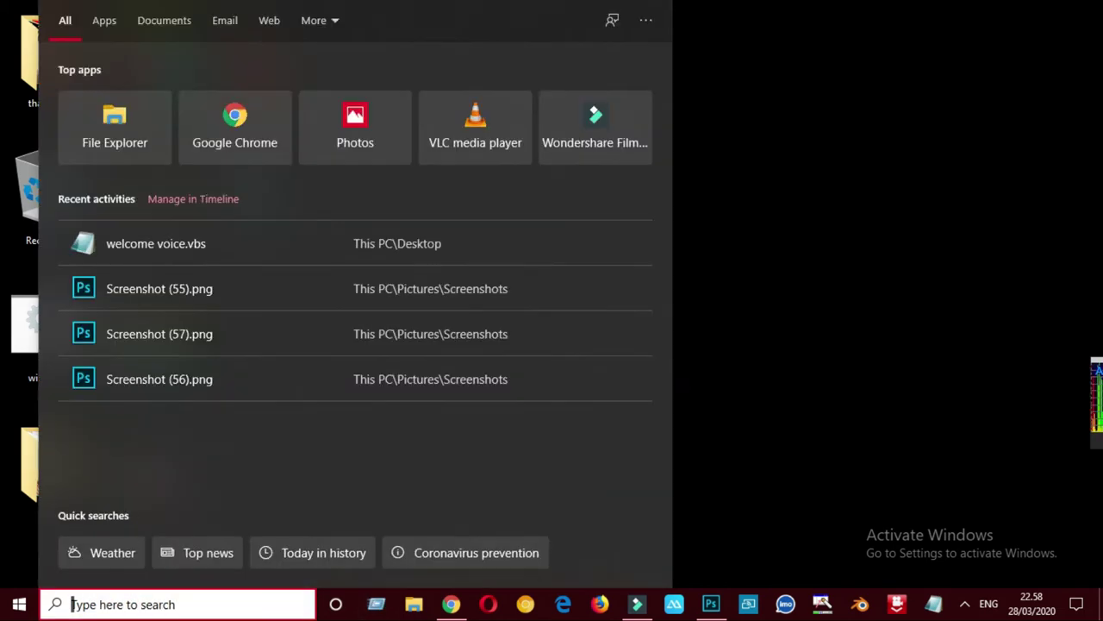
text(run)
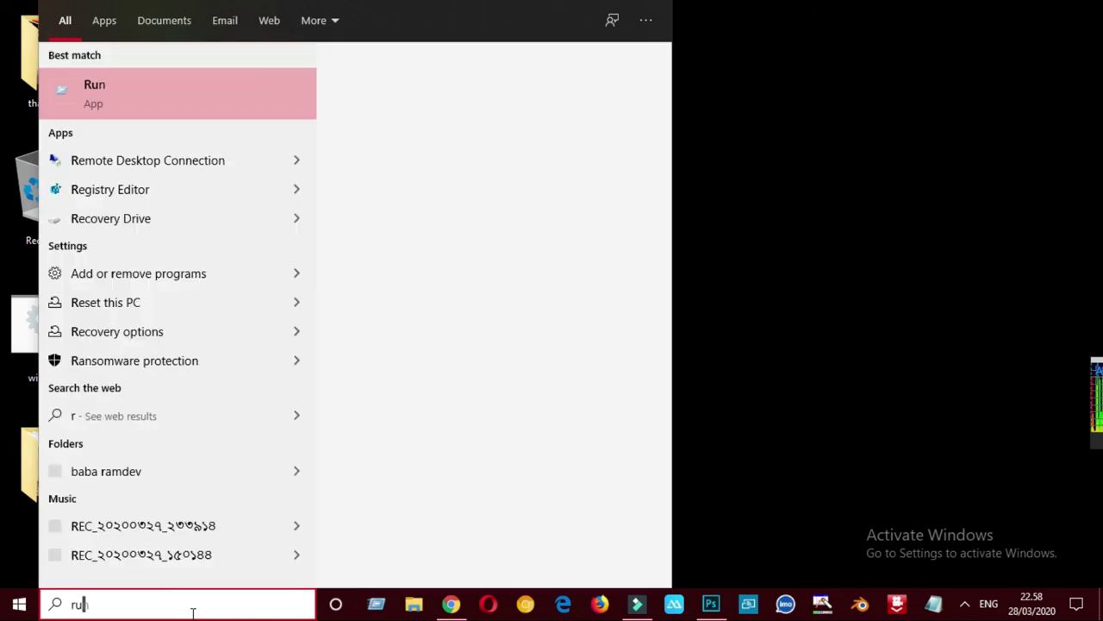
click(124, 100)
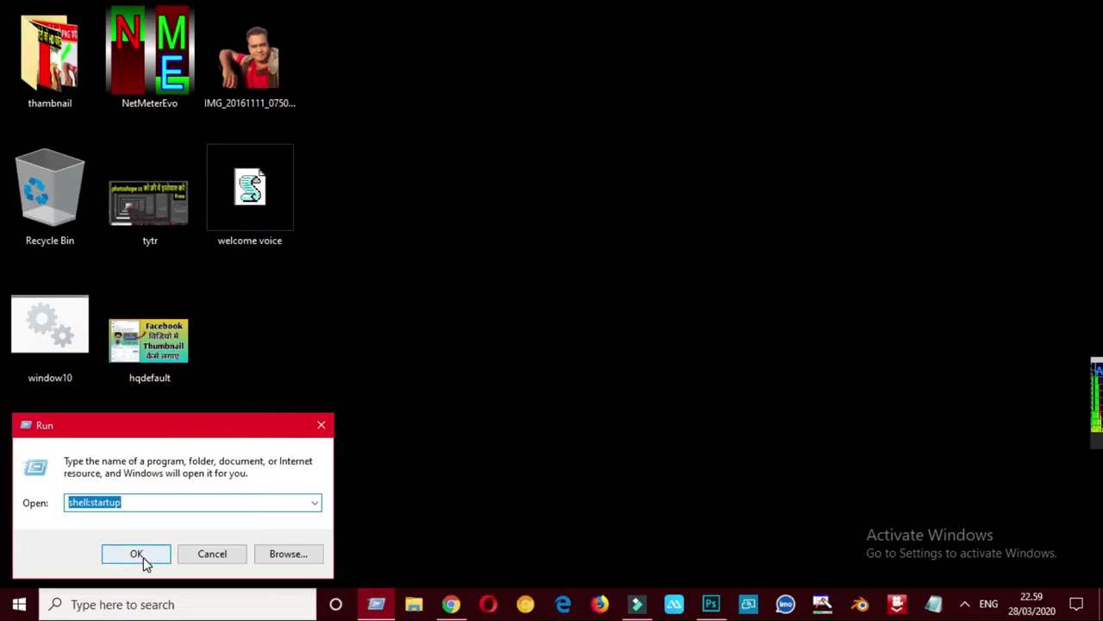
click(137, 553)
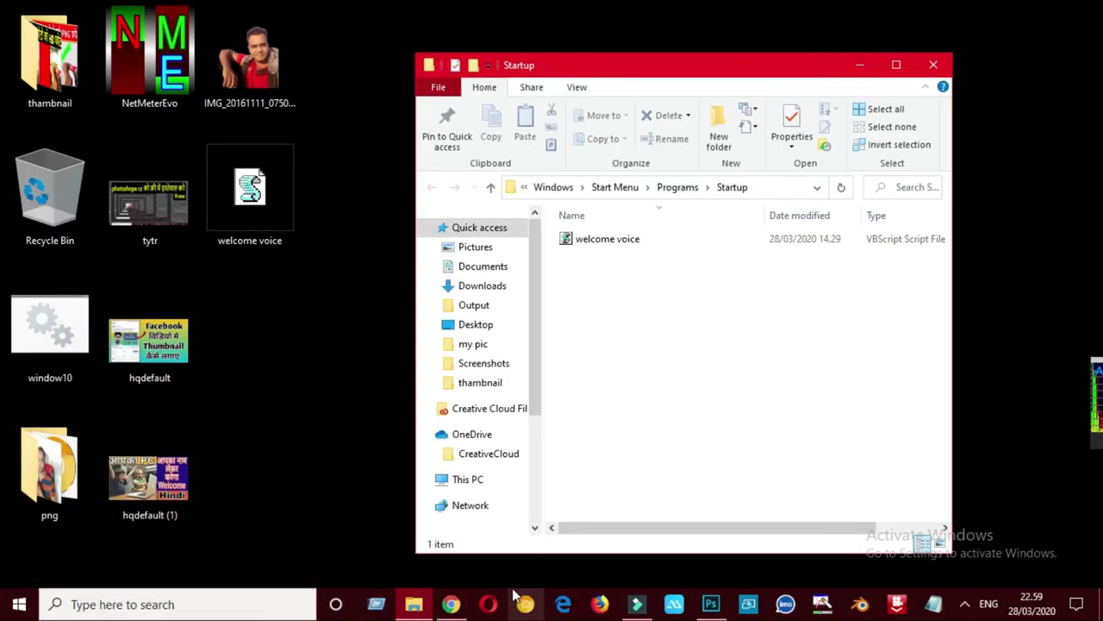
mouse_move(726, 69)
mouse_down()
mouse_move(652, 115)
mouse_move(751, 47)
mouse_move(738, 82)
mouse_up()
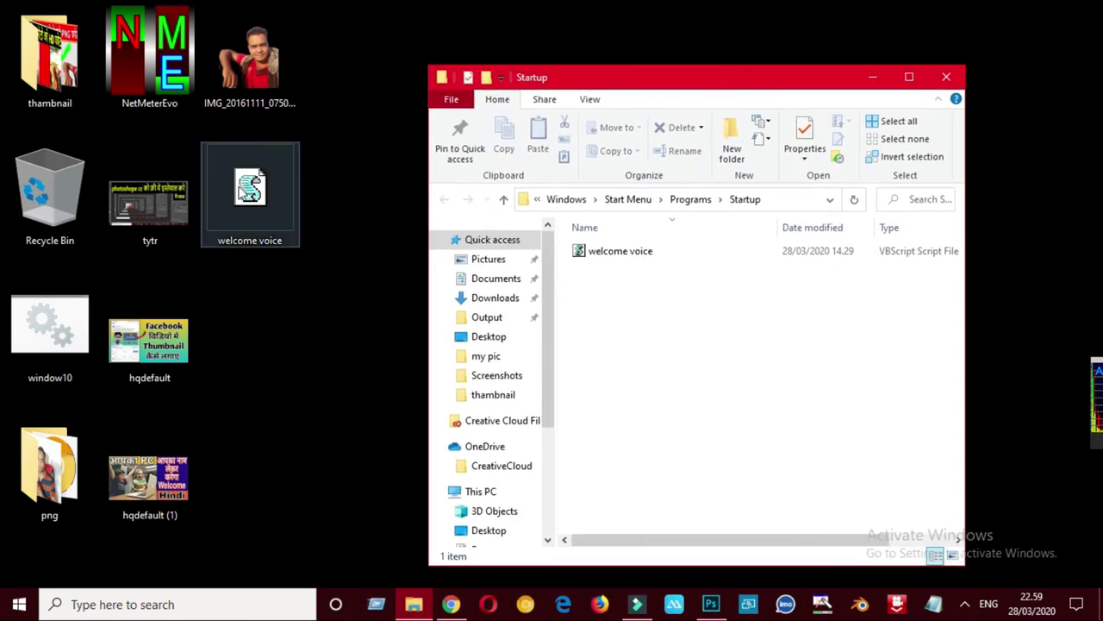
Delete the existing welcome voice script from the Startup folder.
right_click(640, 256)
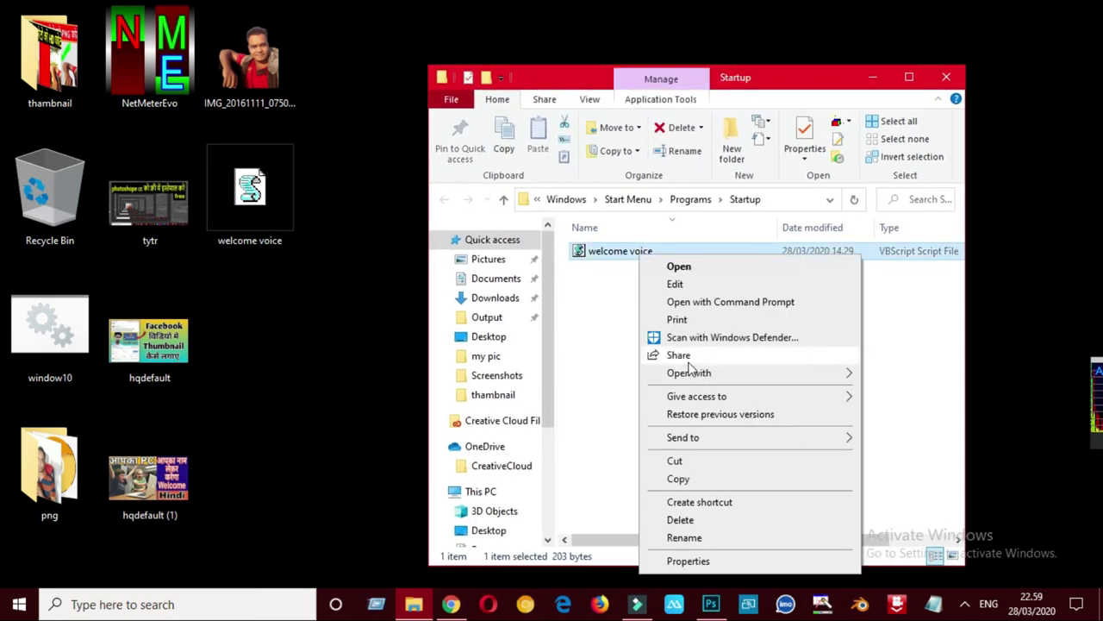
click(693, 520)
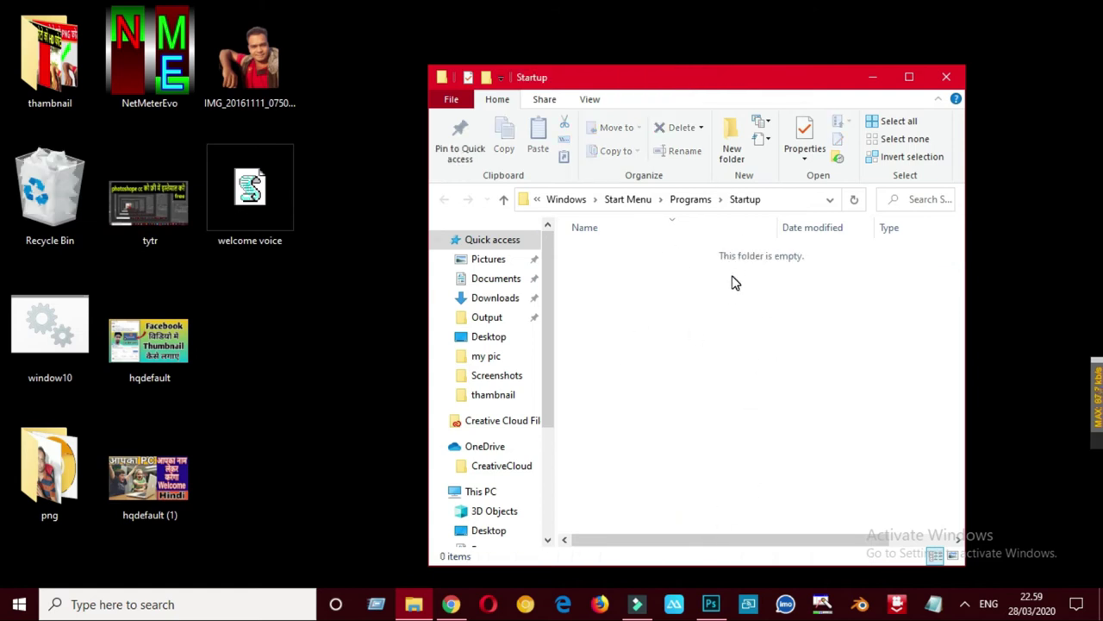
Copy the welcome voice script from the desktop into the Startup folder, and close the folder window.
drag(242, 199, 278, 205)
right_click(250, 191)
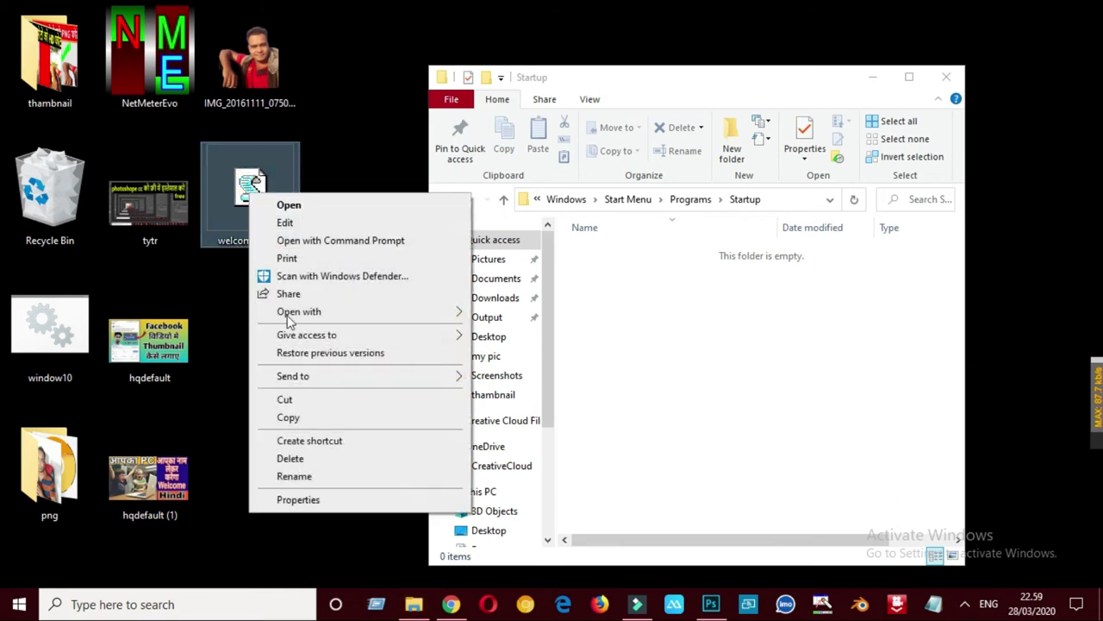
click(301, 419)
click(617, 269)
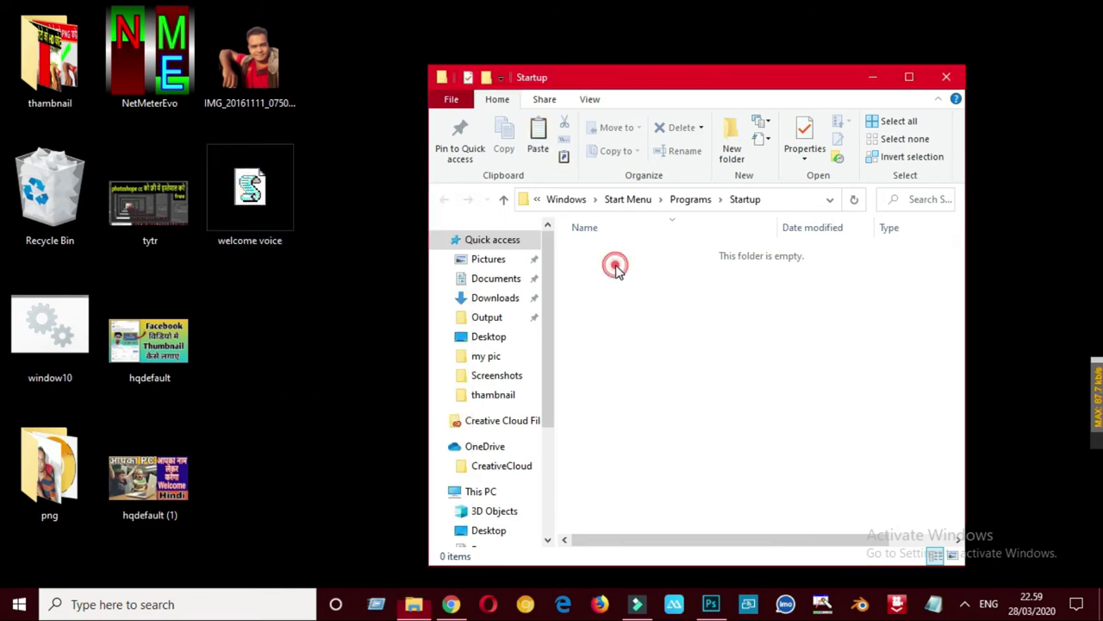
right_click(616, 268)
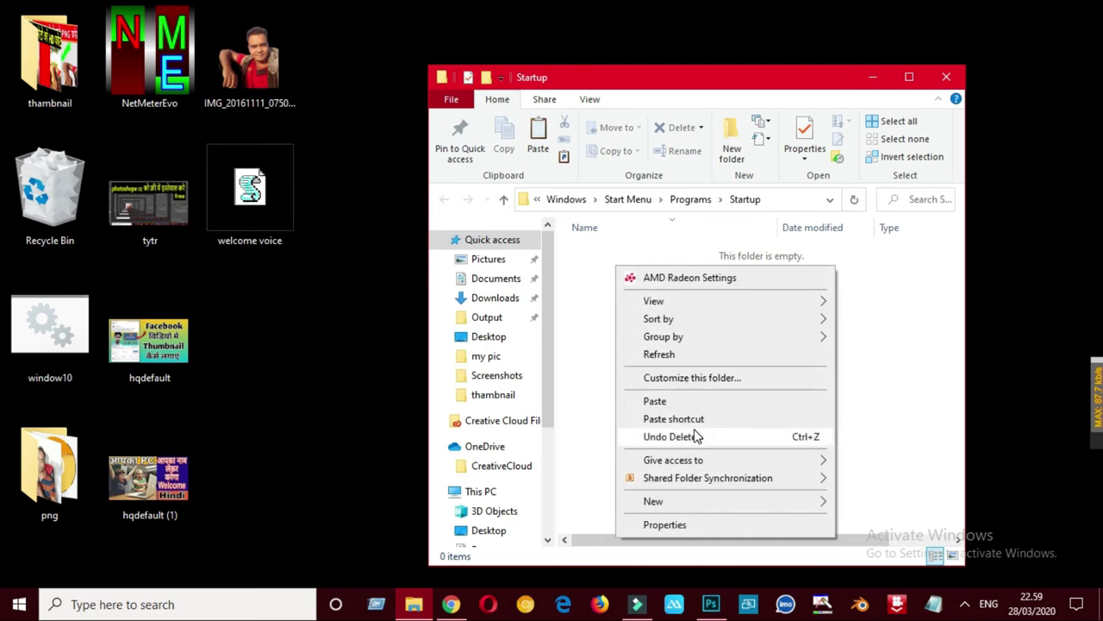
click(676, 400)
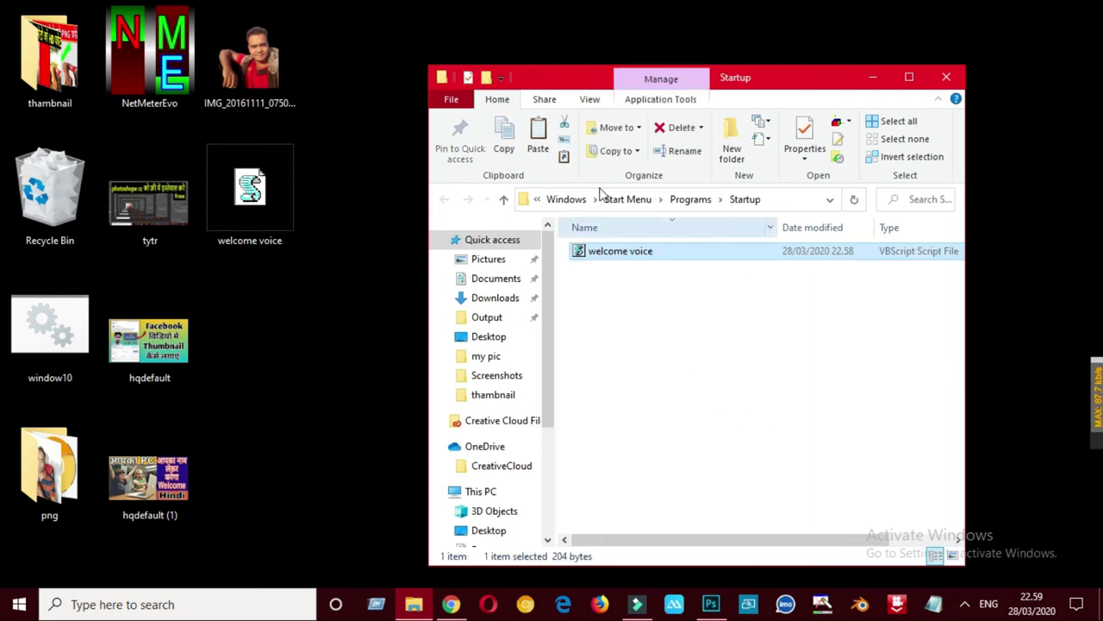
click(947, 79)
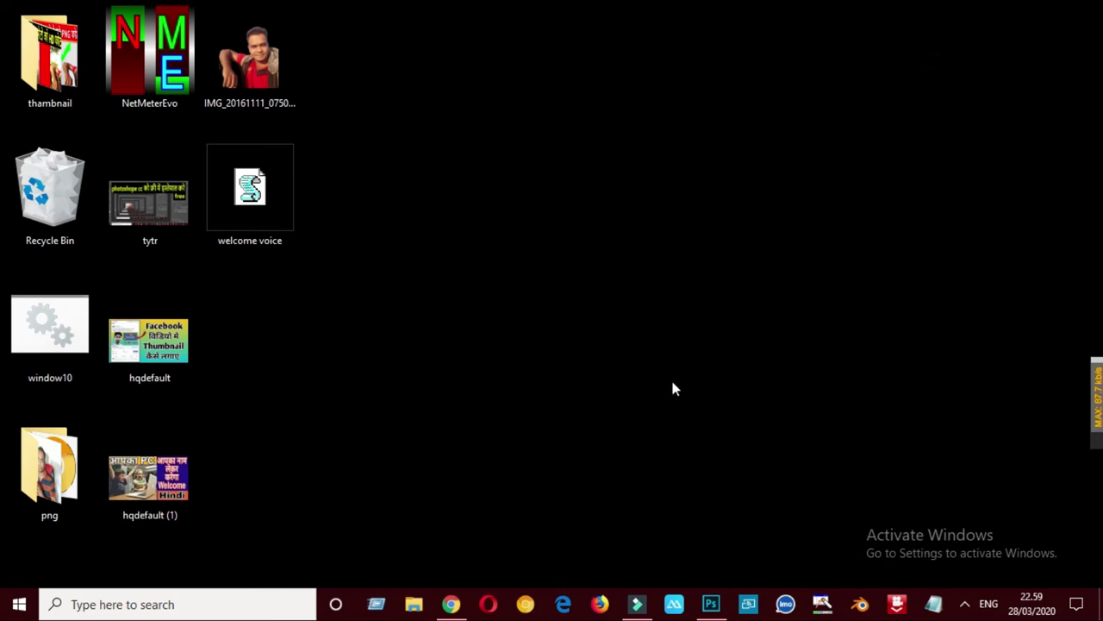
Find and open the Control Panel through Windows search, and open its Sound settings.
click(205, 605)
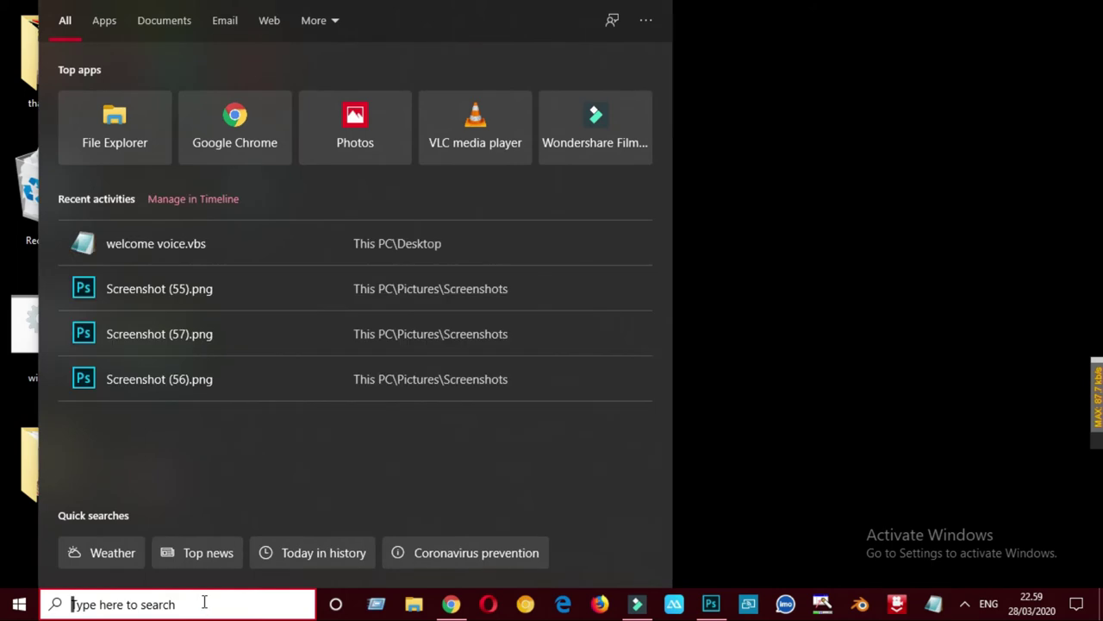
text(c)
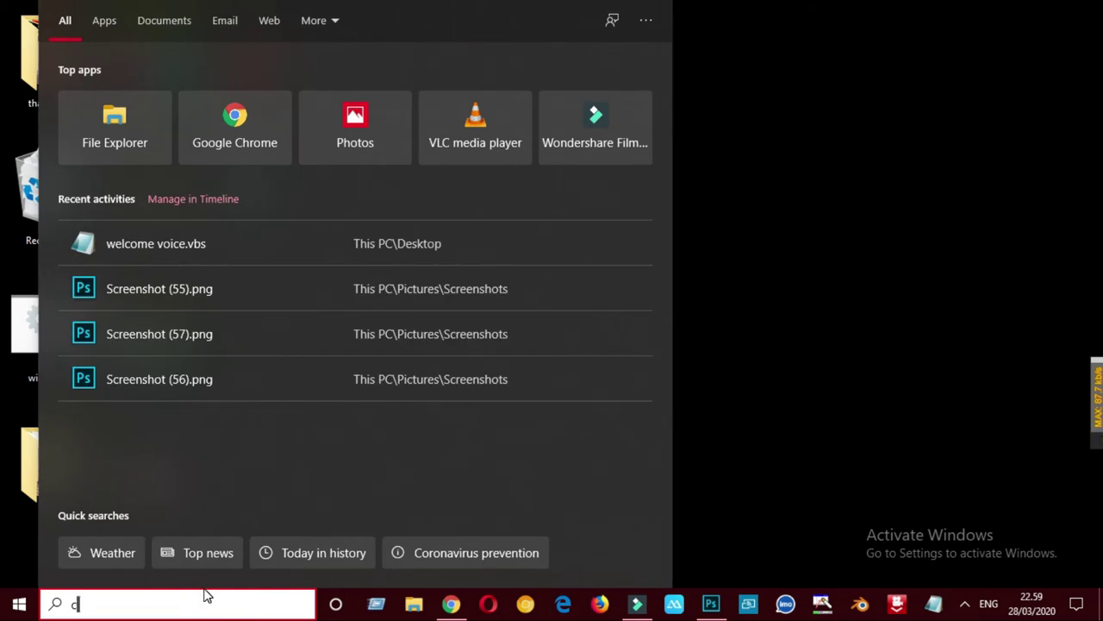
text(o)
click(165, 93)
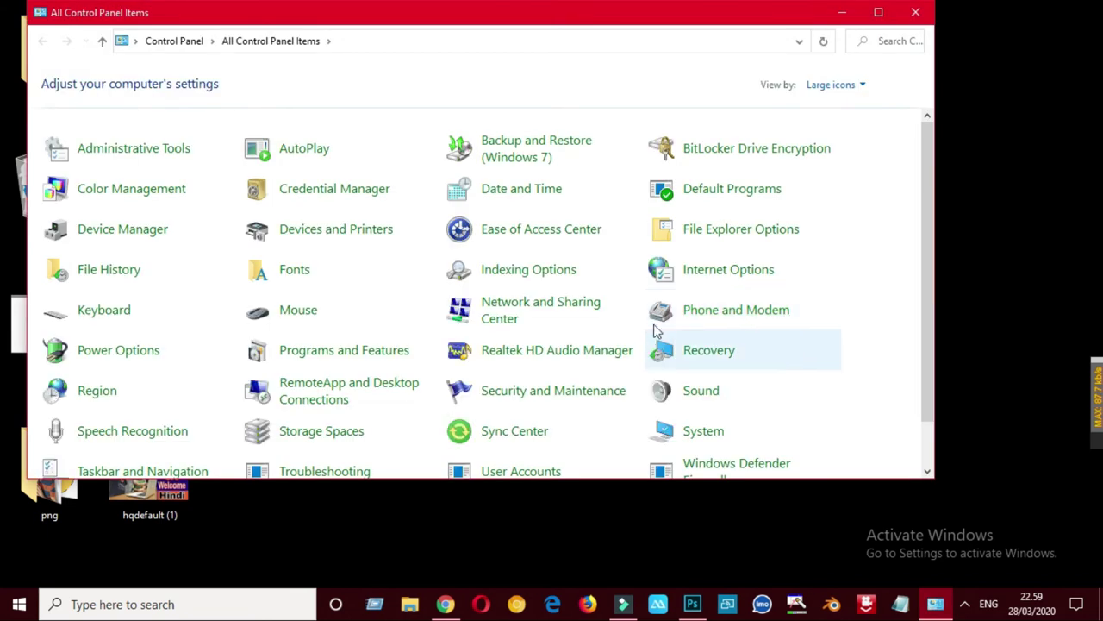
drag(926, 240, 927, 302)
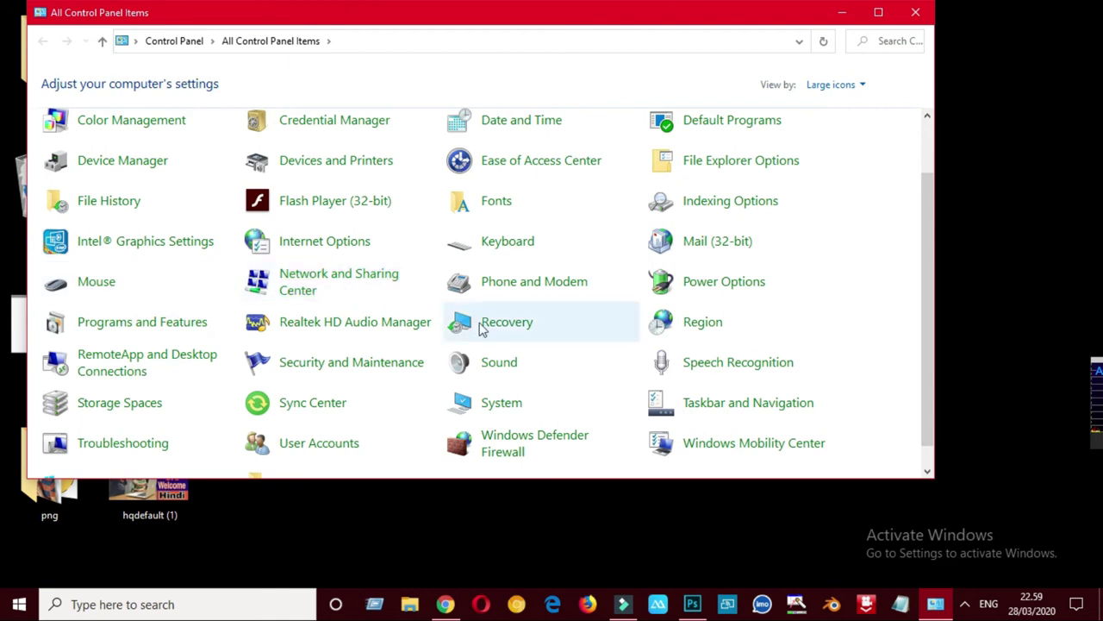
click(508, 364)
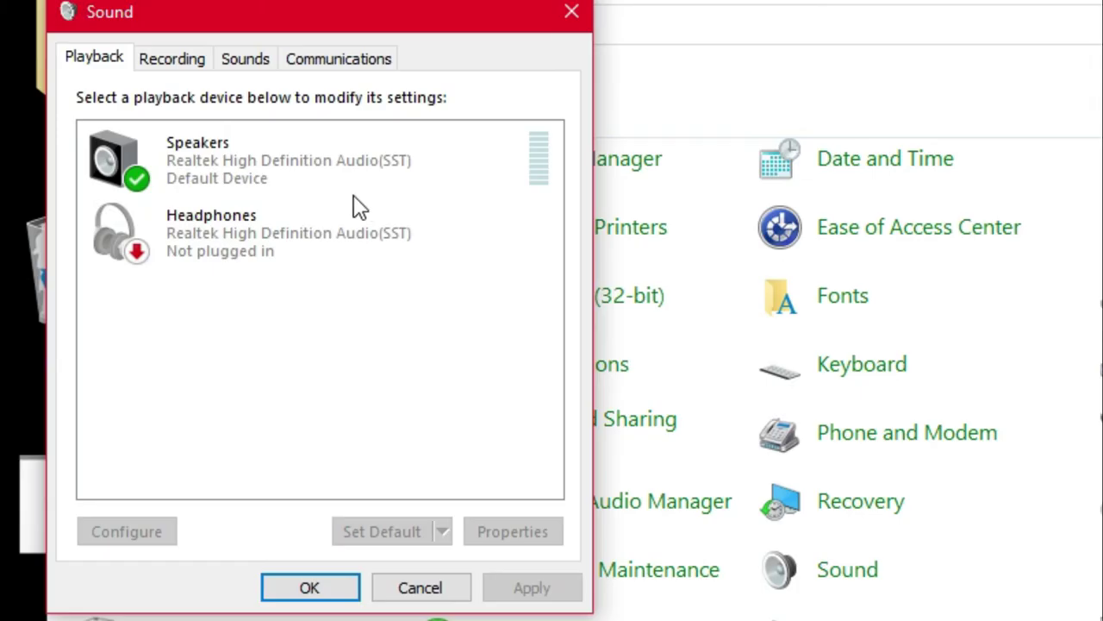
Choose the No Sounds scheme for Windows events, accept the sound settings, and close the Control Panel.
click(104, 63)
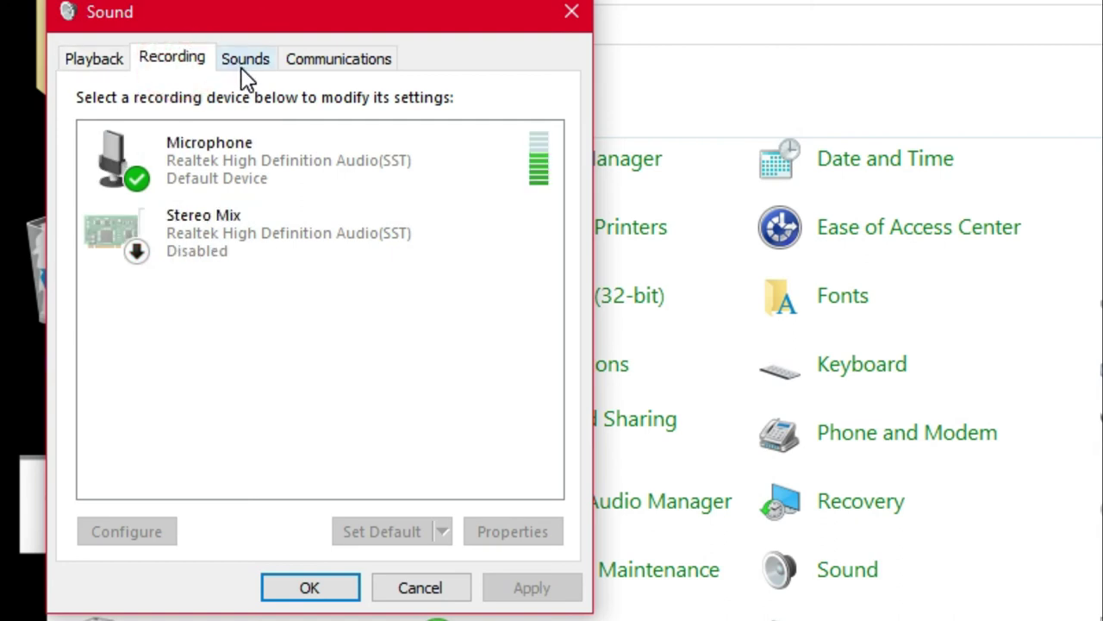
click(243, 69)
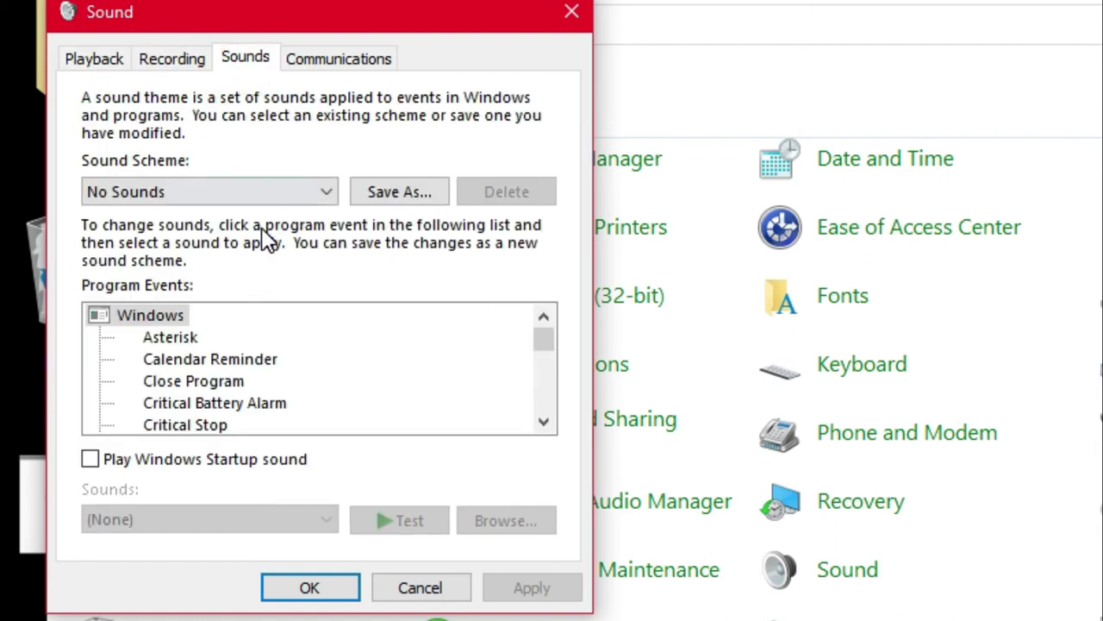
click(320, 199)
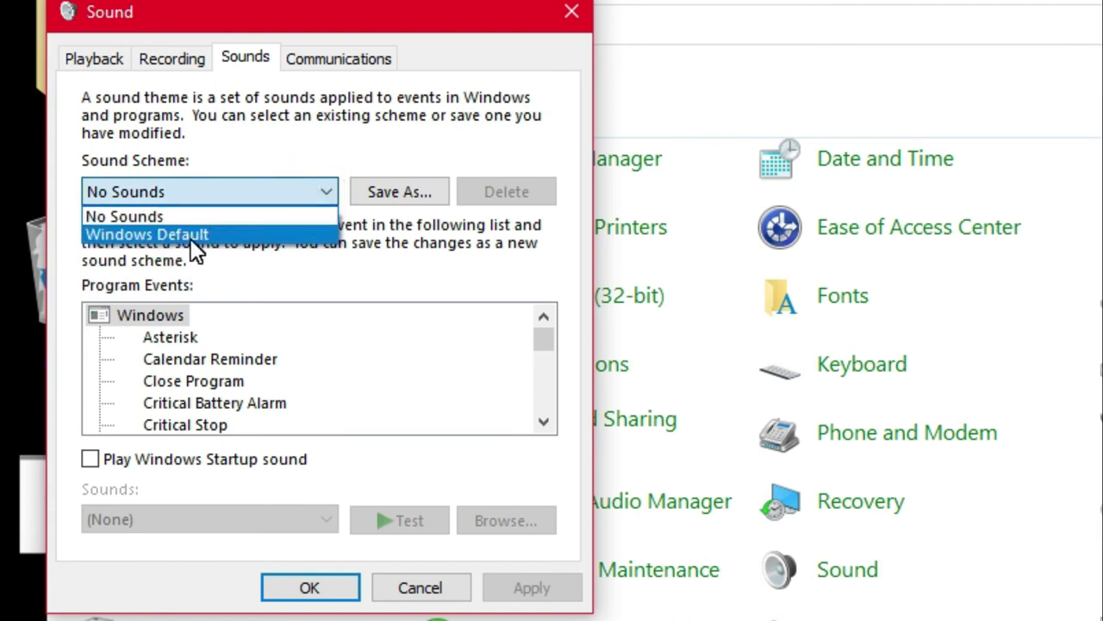
click(163, 194)
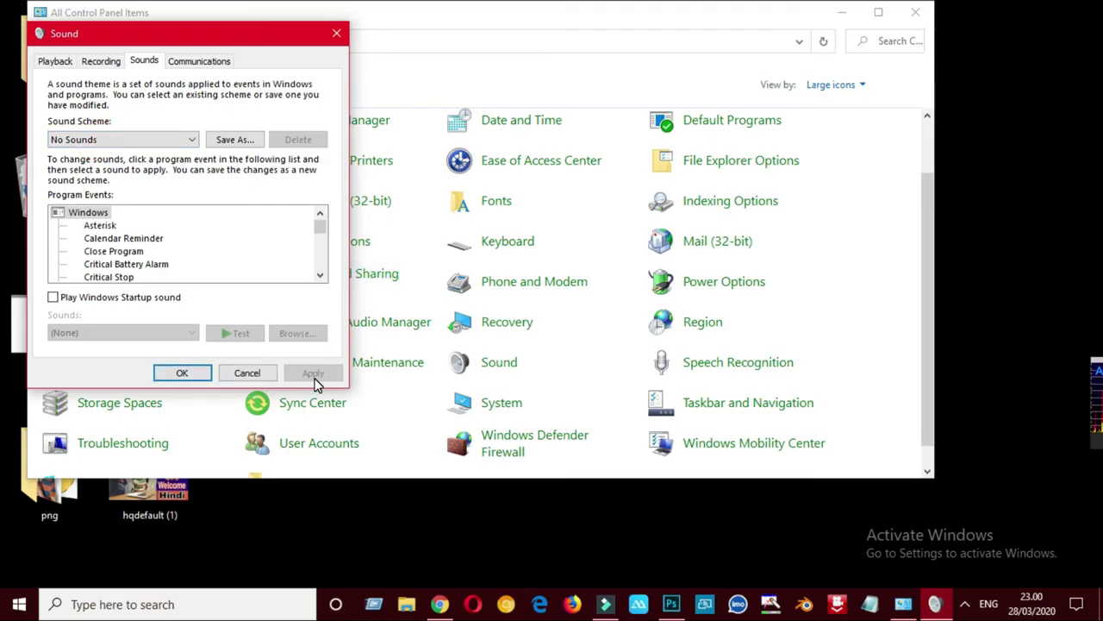
click(162, 373)
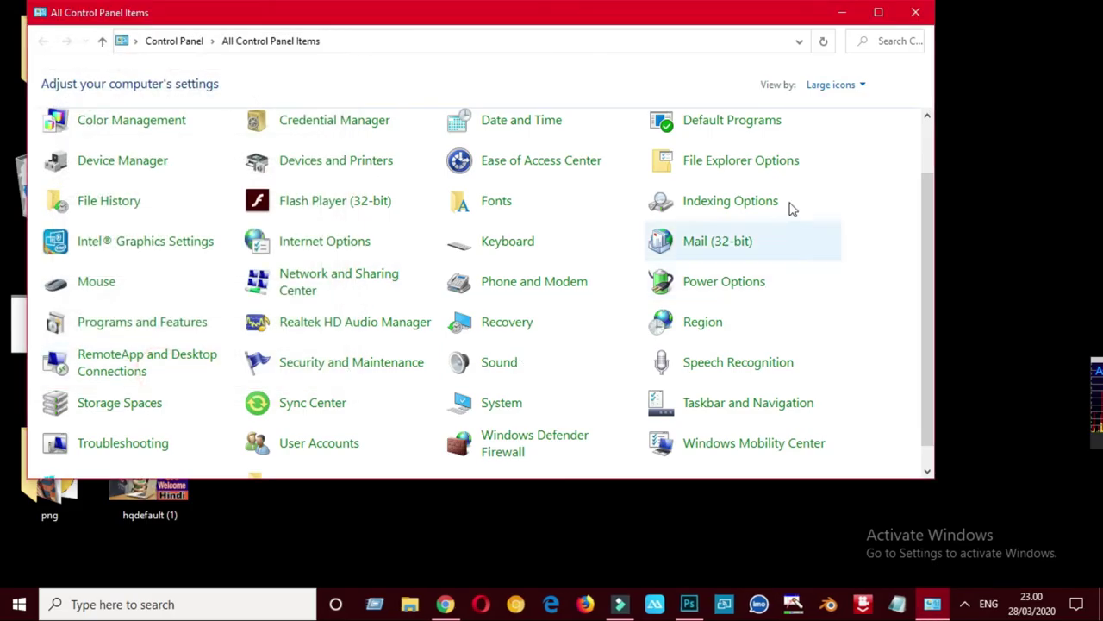
click(915, 13)
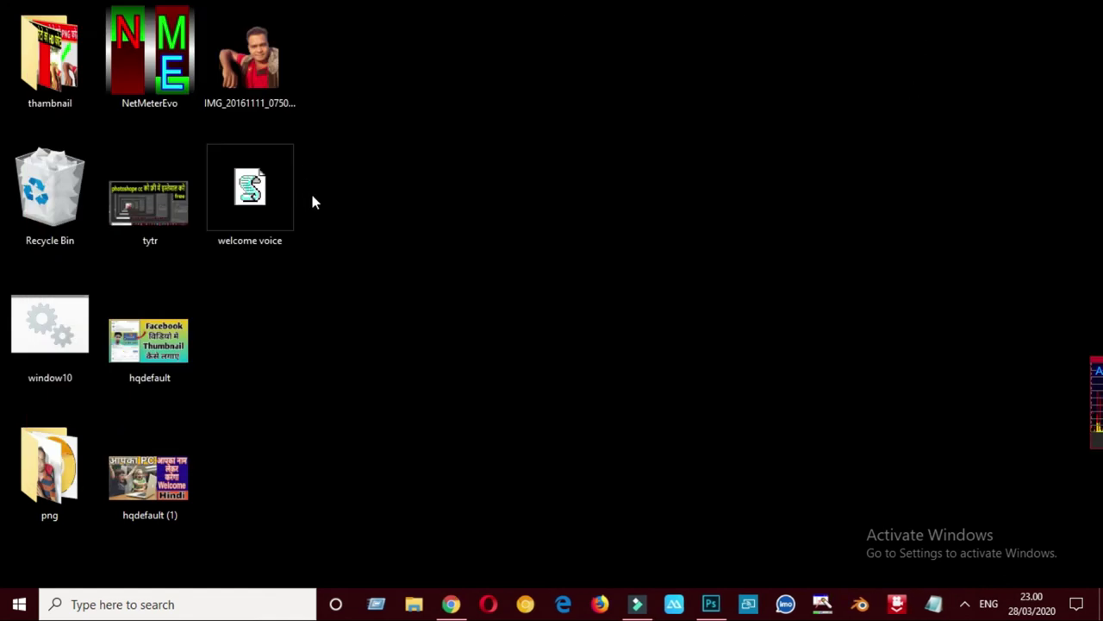
click(17, 606)
click(20, 574)
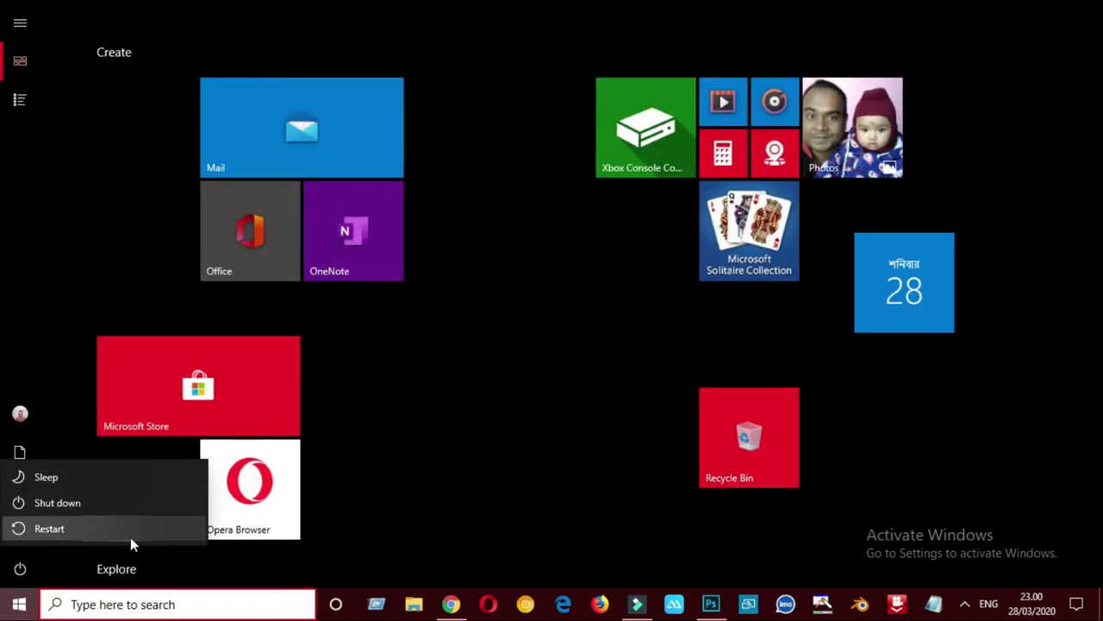
click(927, 478)
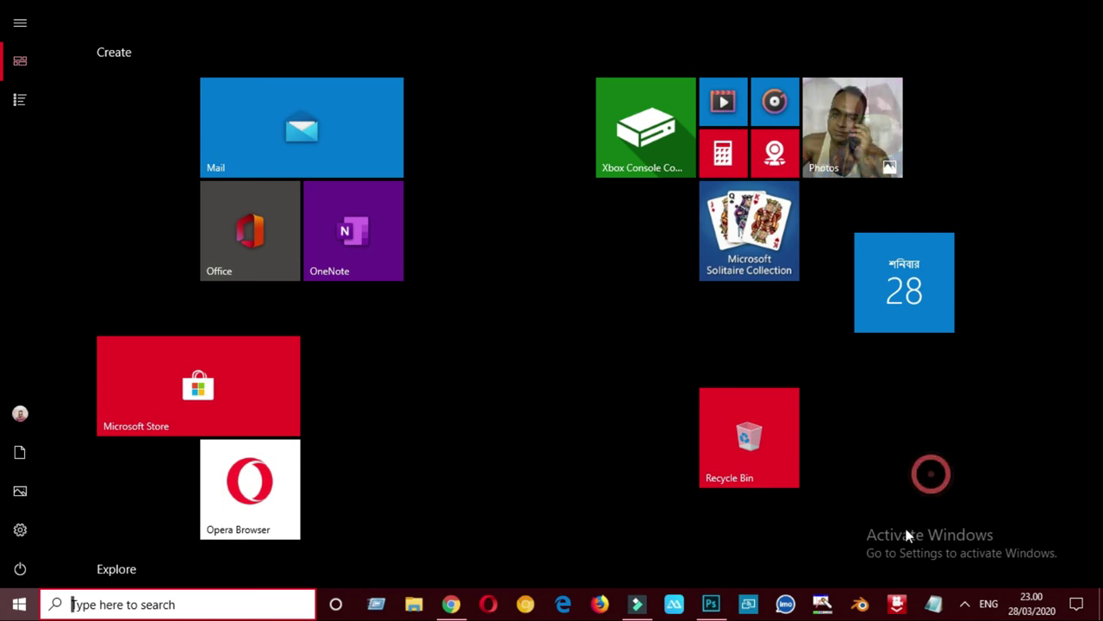
click(19, 607)
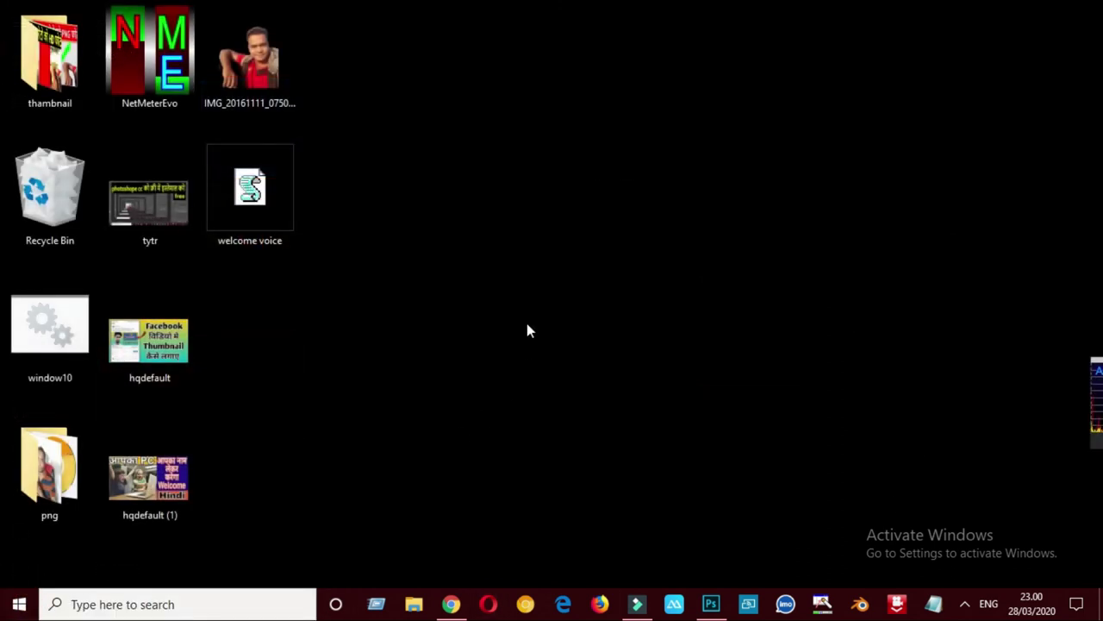